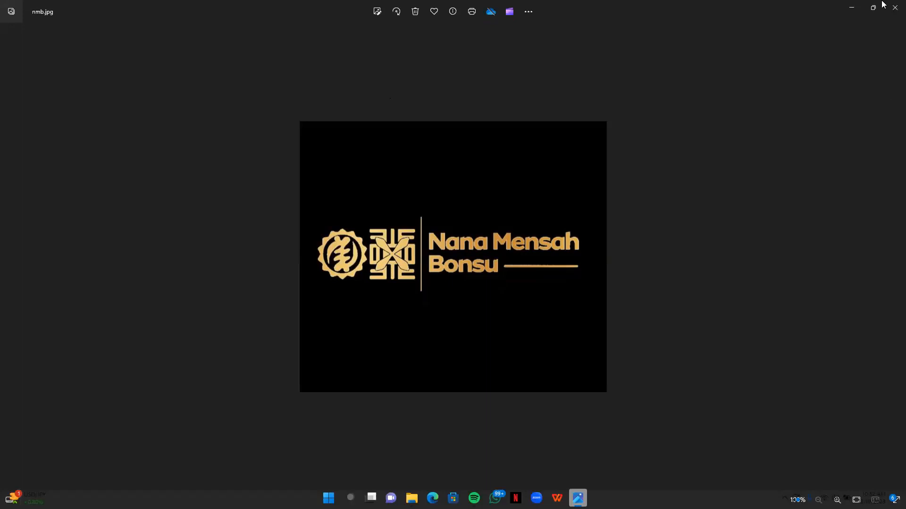
- Open the MAP DIGI NMB project from the desktop in QGIS and maximize its window
left_click(895, 7)
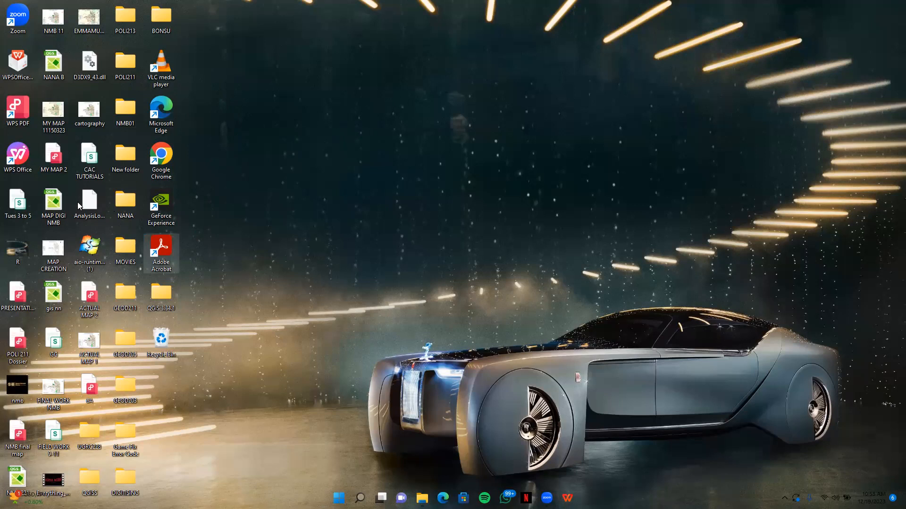
double_click(62, 203)
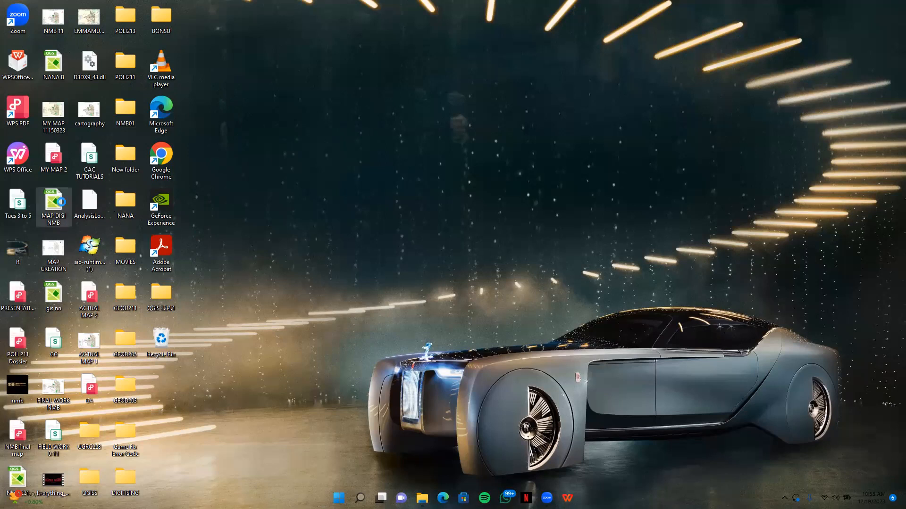
right_click(62, 202)
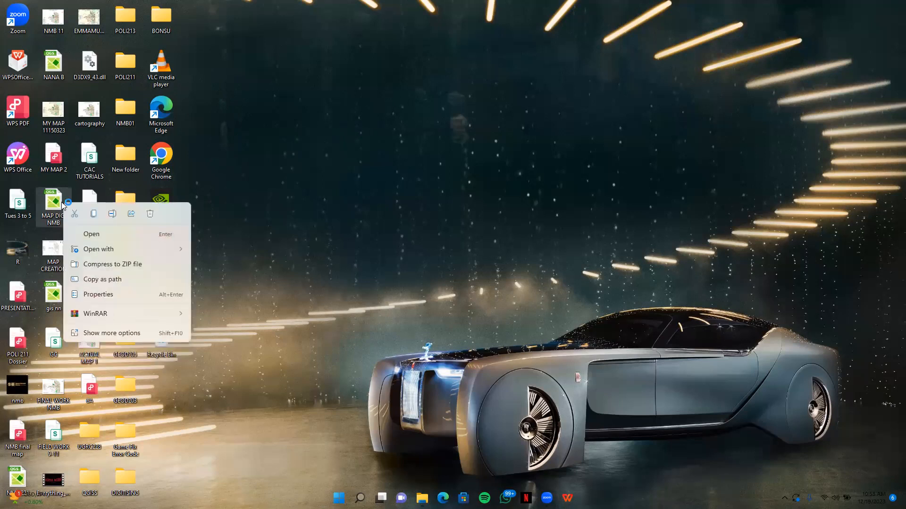
left_click(101, 235)
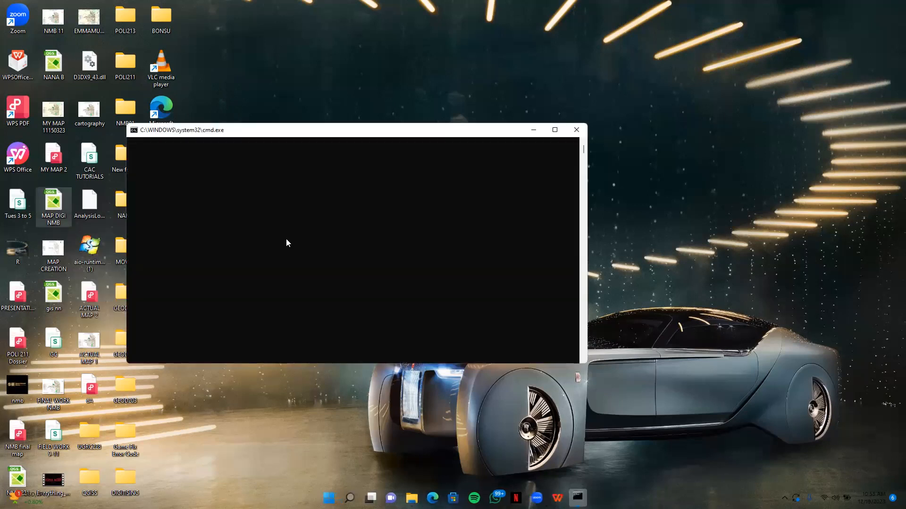
double_click(59, 202)
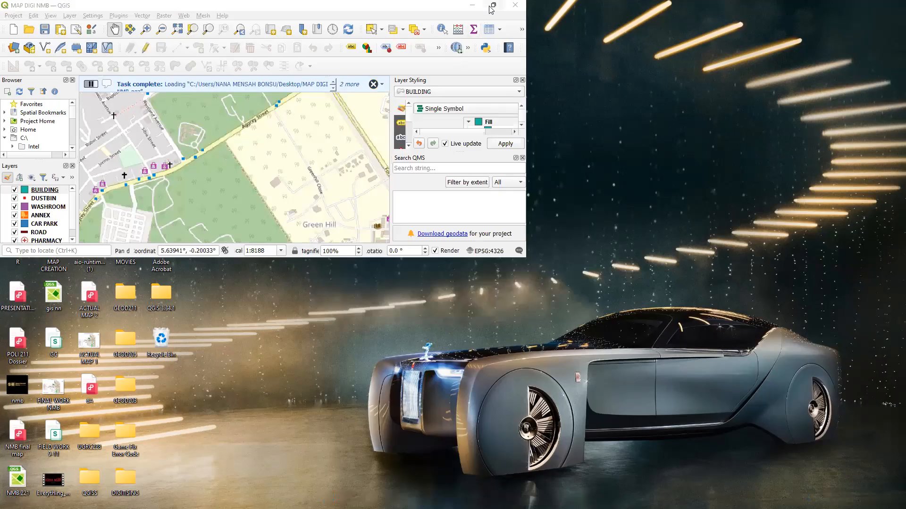
left_click(490, 7)
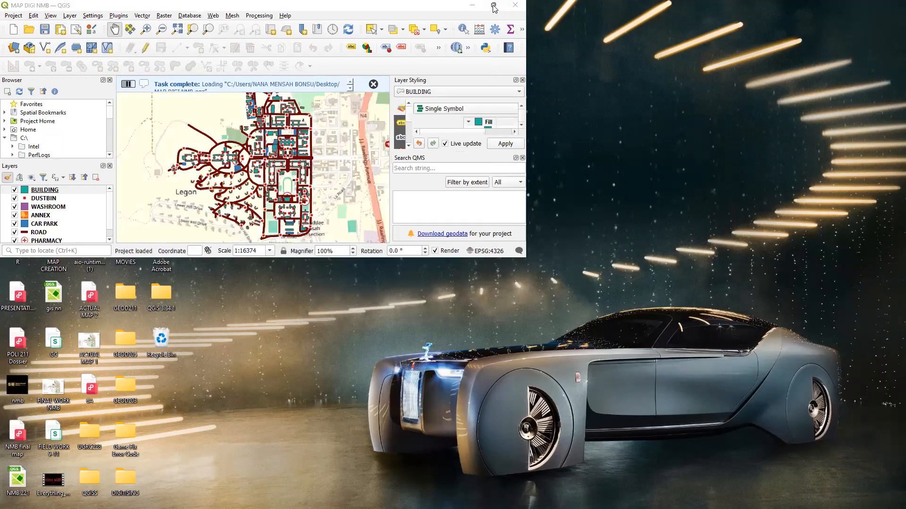
left_click(450, 8)
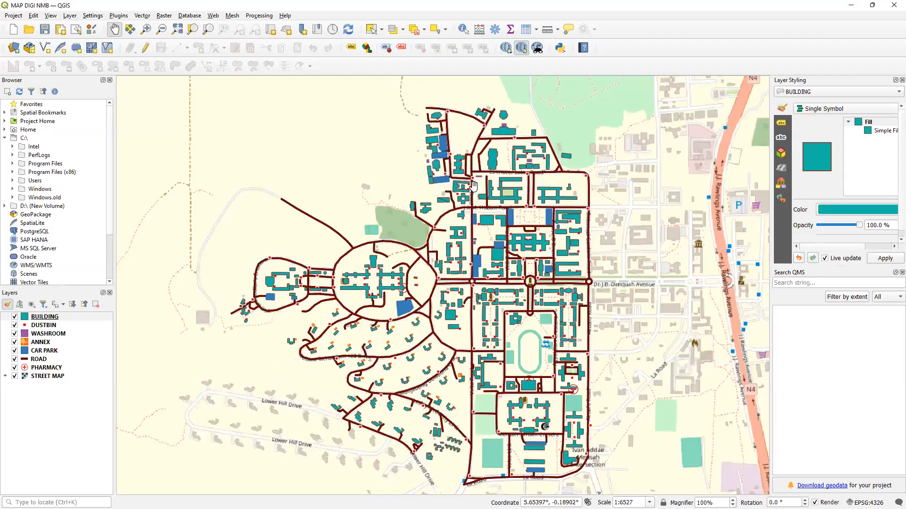
- Hide the STREET MAP basemap layer
scroll(472, 186, "down", 1)
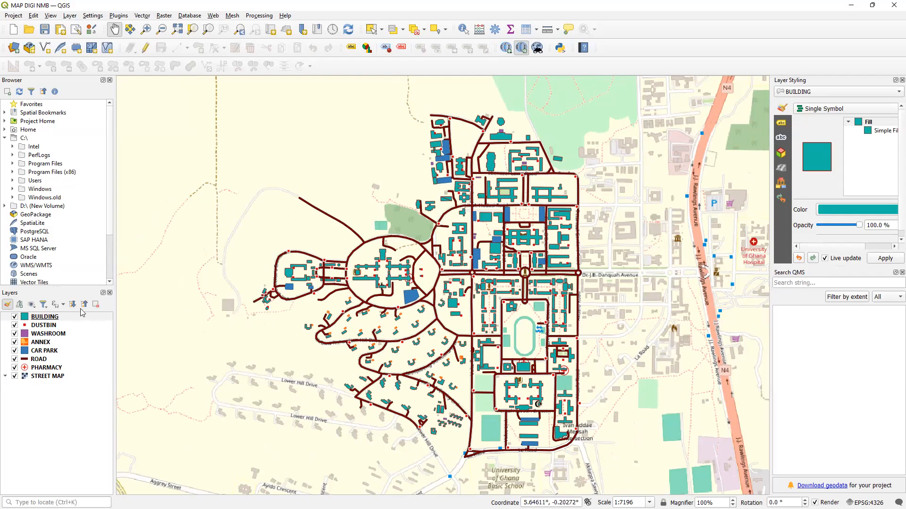
left_click(15, 377)
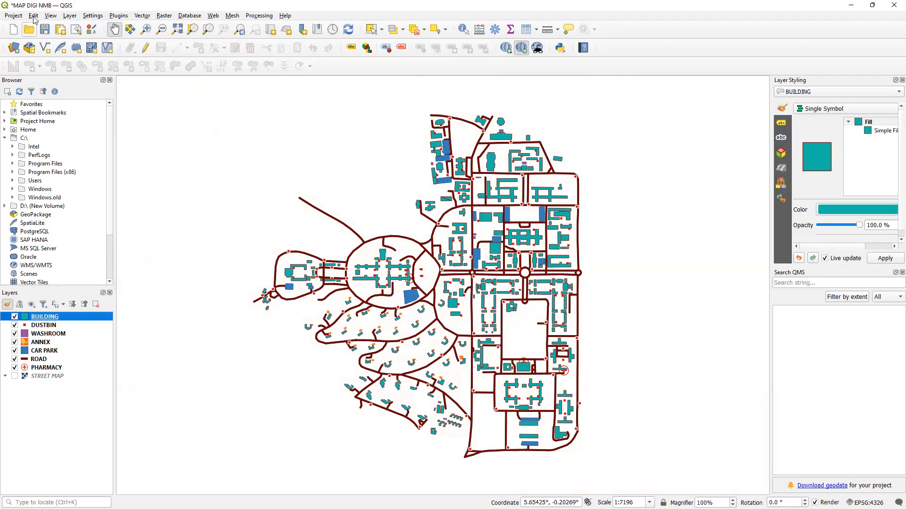
- Create a new print layout titled FINAL - MAP
left_click(14, 15)
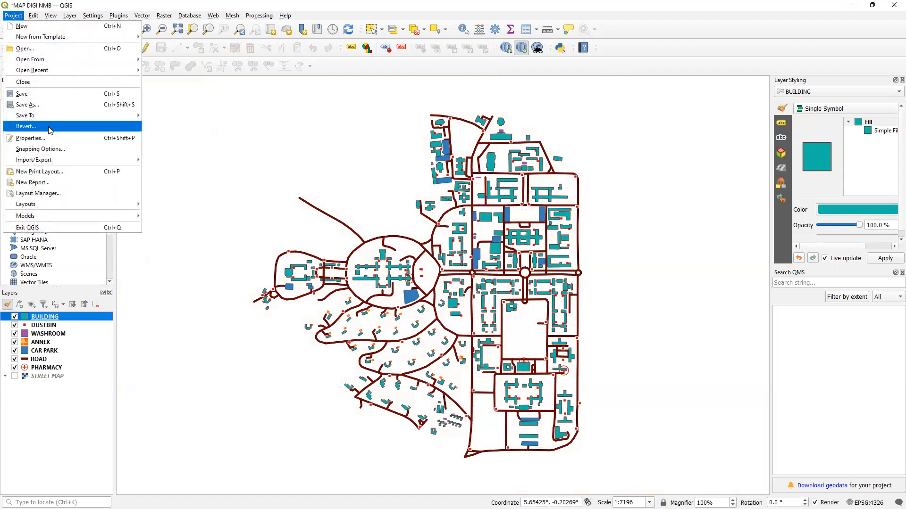
left_click(65, 171)
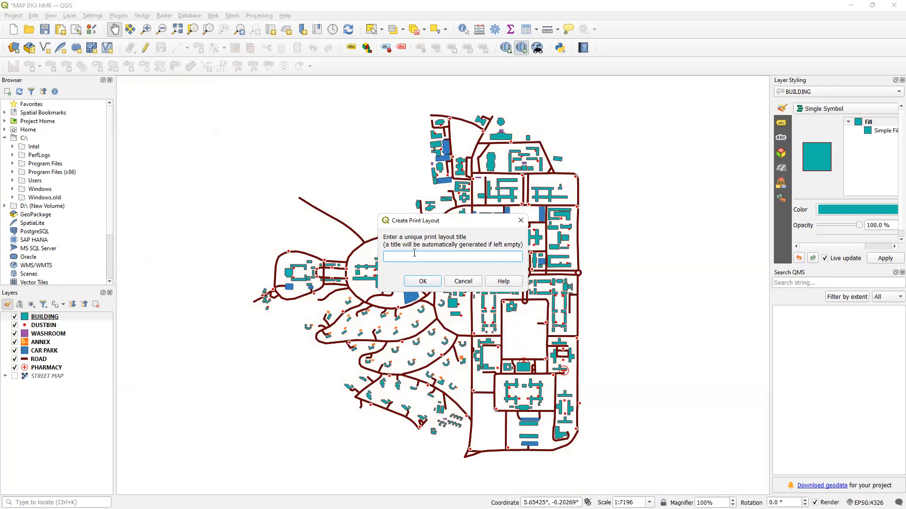
type("FINAL - MAP")
left_click(423, 282)
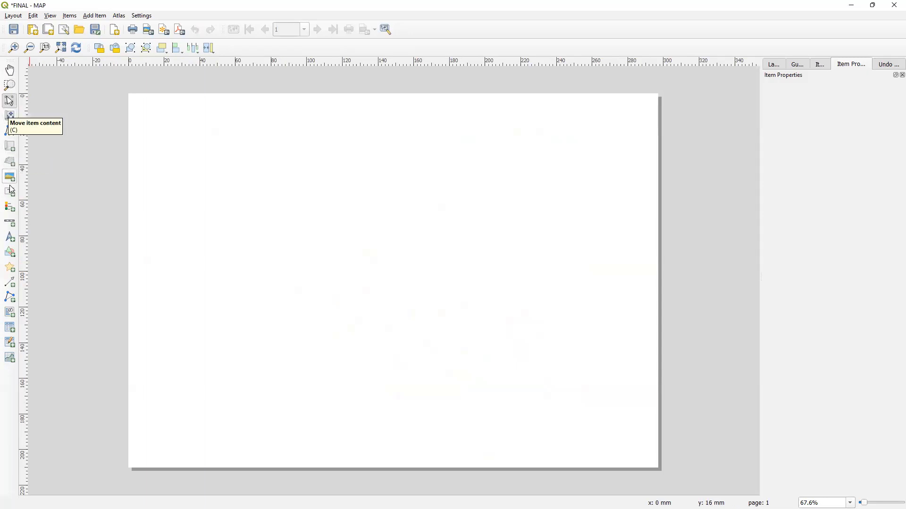
- Add a map item covering most of the layout page
left_click(95, 16)
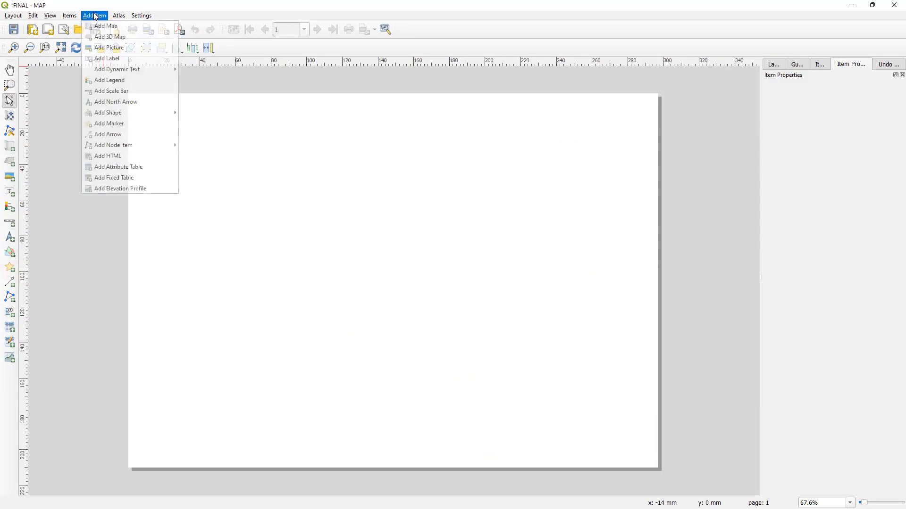
left_click(110, 28)
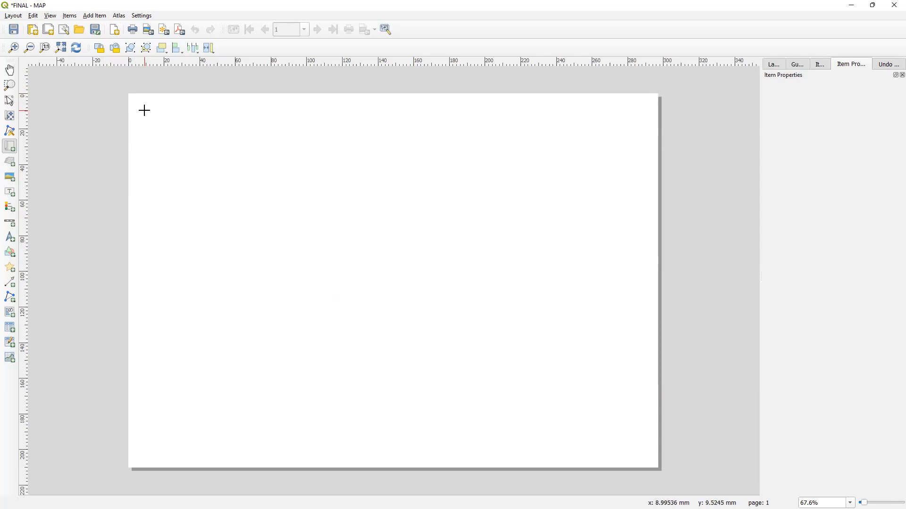
left_click_drag(143, 109, 643, 448)
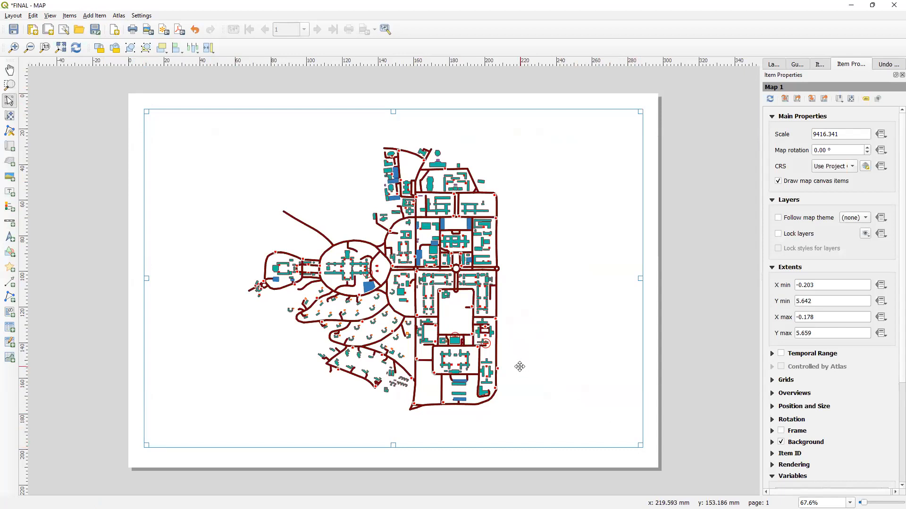
- Pan the map content inside the map item to centre the campus in the frame
mouse_move(428, 319)
left_mouse_down()
mouse_move(448, 317)
mouse_move(422, 303)
mouse_move(472, 302)
mouse_move(429, 324)
left_mouse_up()
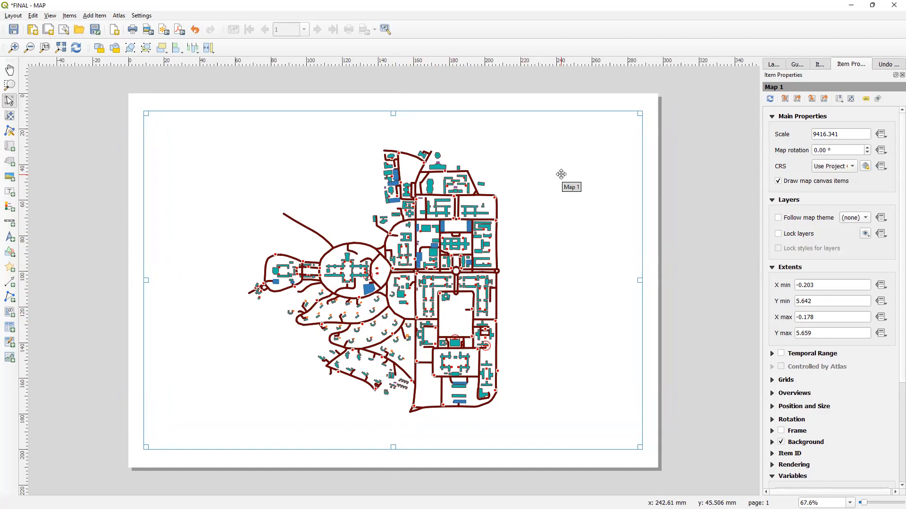
left_click(851, 99)
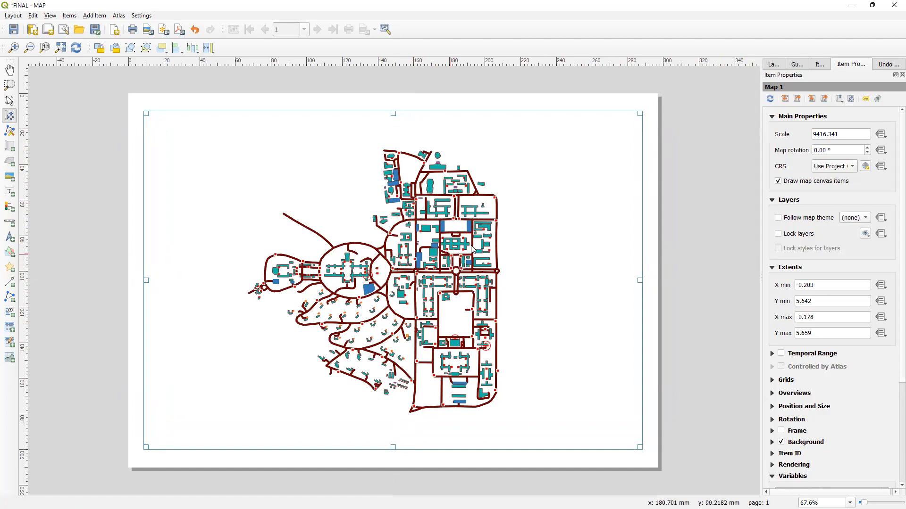
left_click_drag(455, 249, 461, 359)
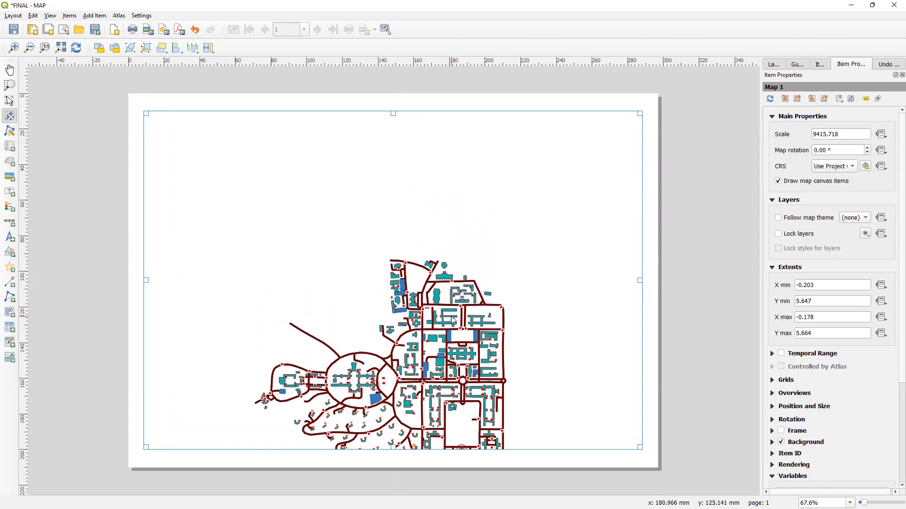
left_click_drag(453, 321, 427, 230)
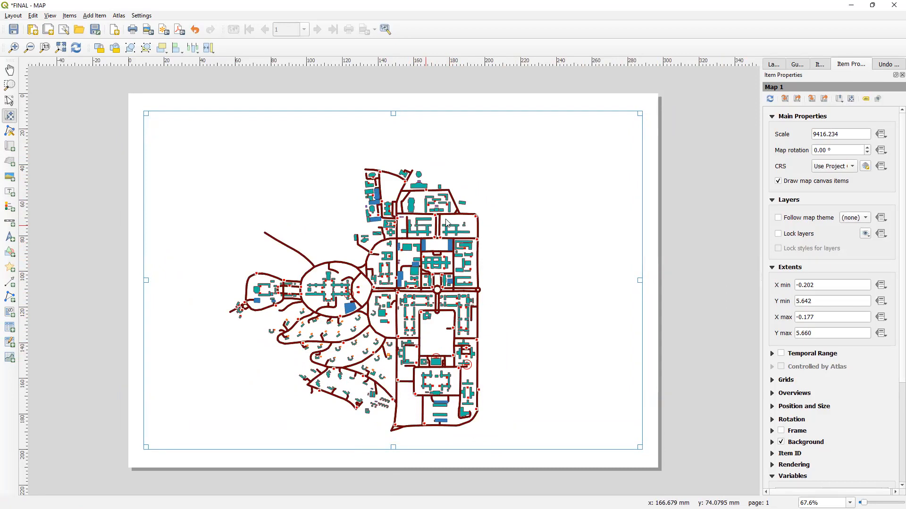
left_click_drag(426, 253, 459, 254)
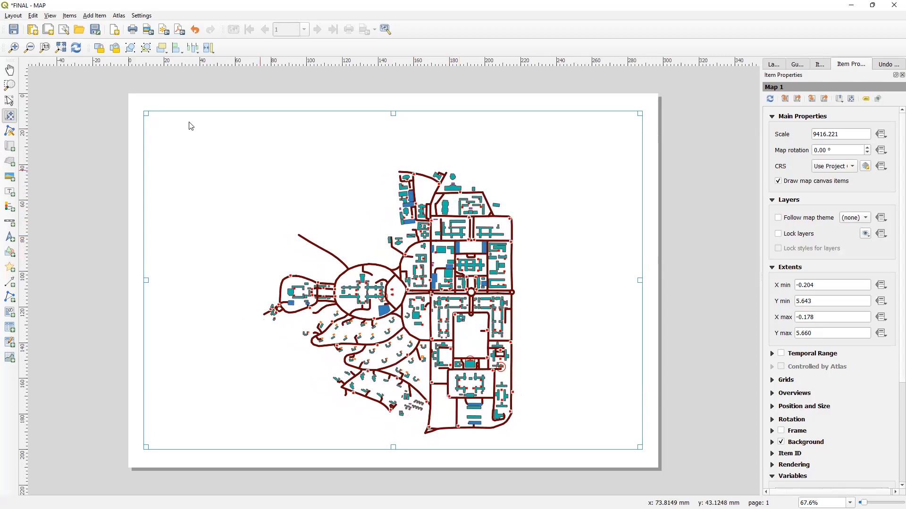
- Add a label box above the map near the top of the page
left_click(99, 14)
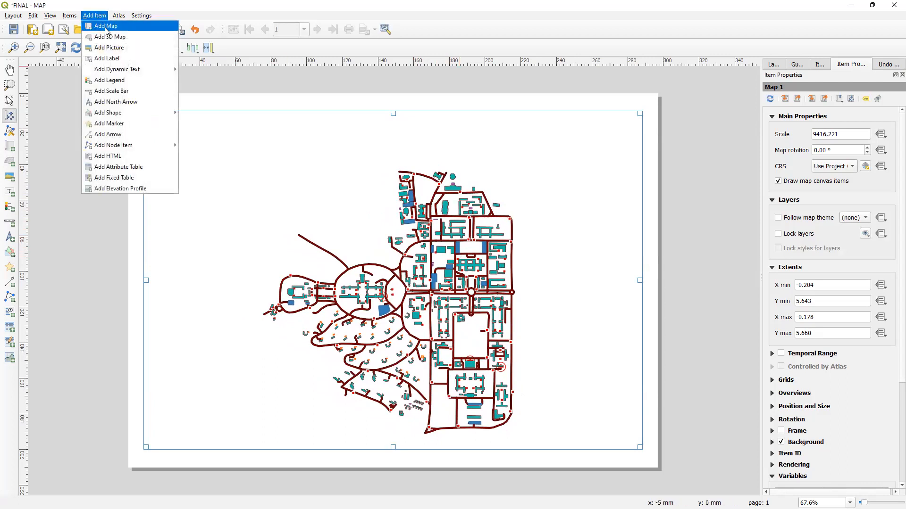
left_click(108, 58)
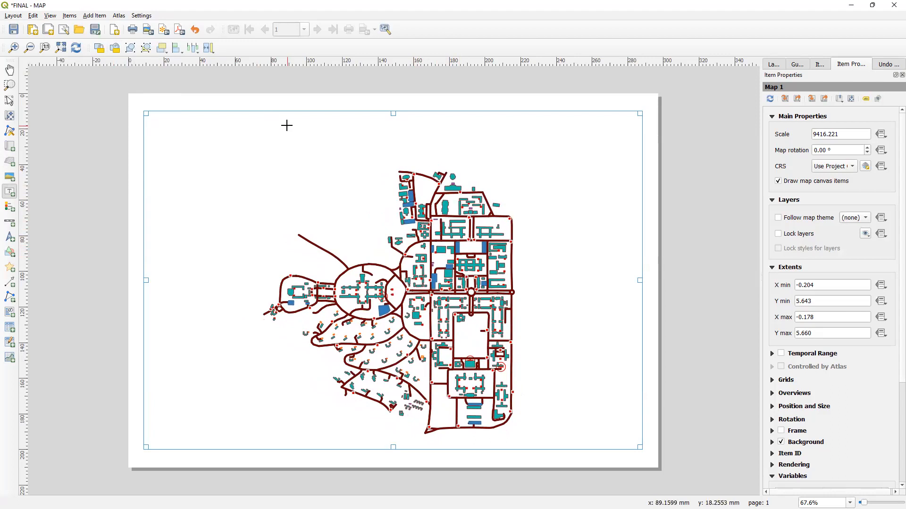
left_click_drag(283, 121, 463, 145)
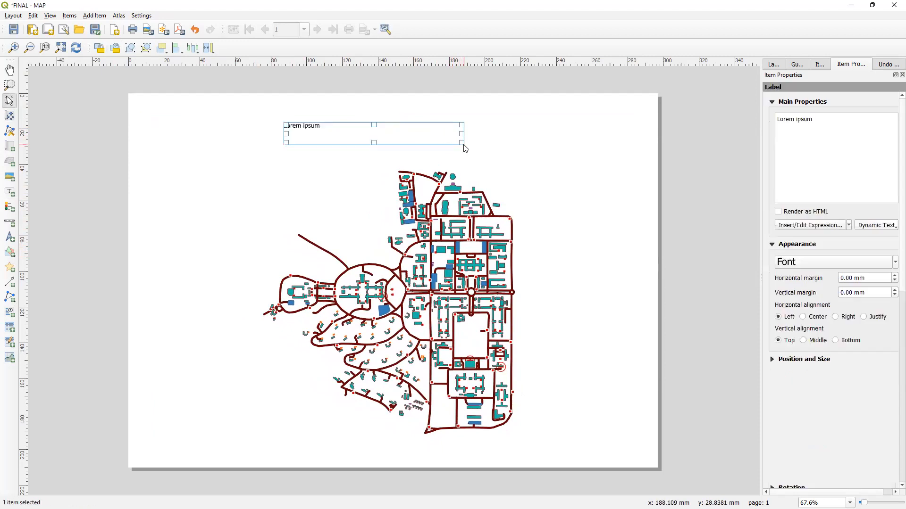
- Set the label text to A MAP OF A SECTION OF UNIVERSITY OF GHANA
triple_click(826, 122)
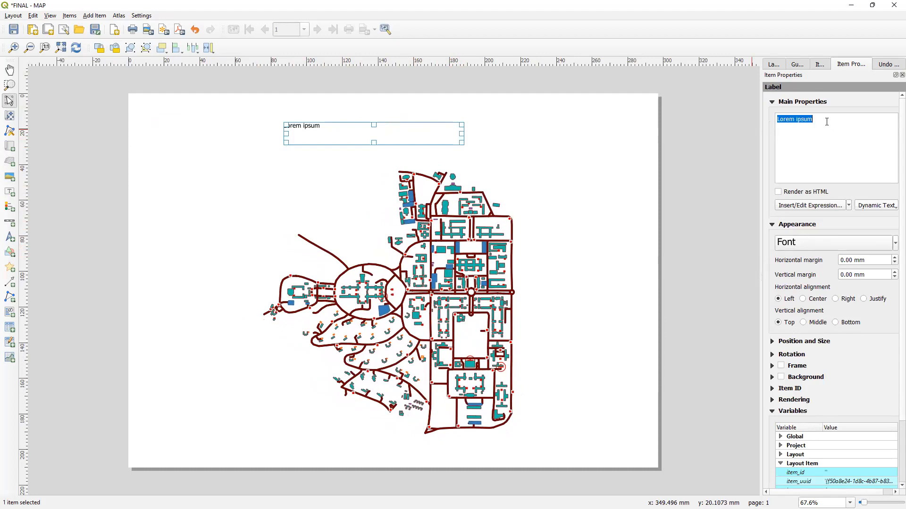
key("BackSpace")
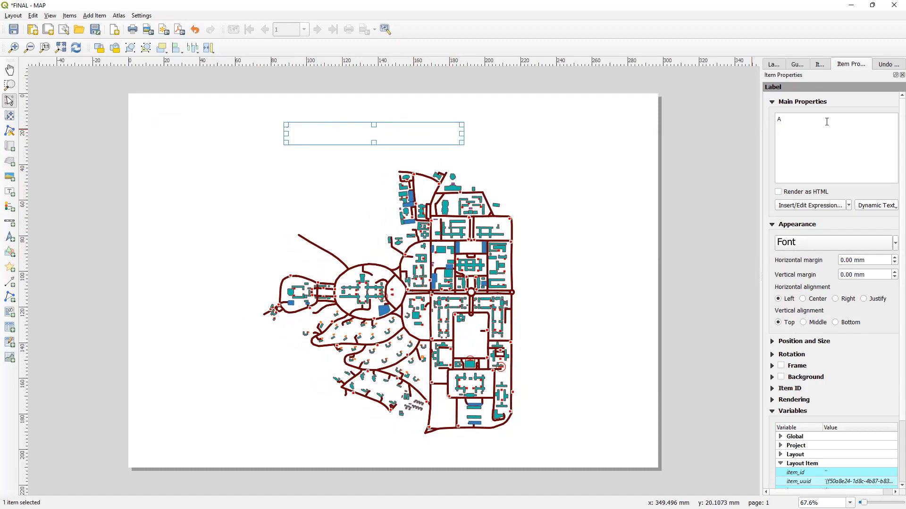
type("A MAP OF A SECTION OF UG")
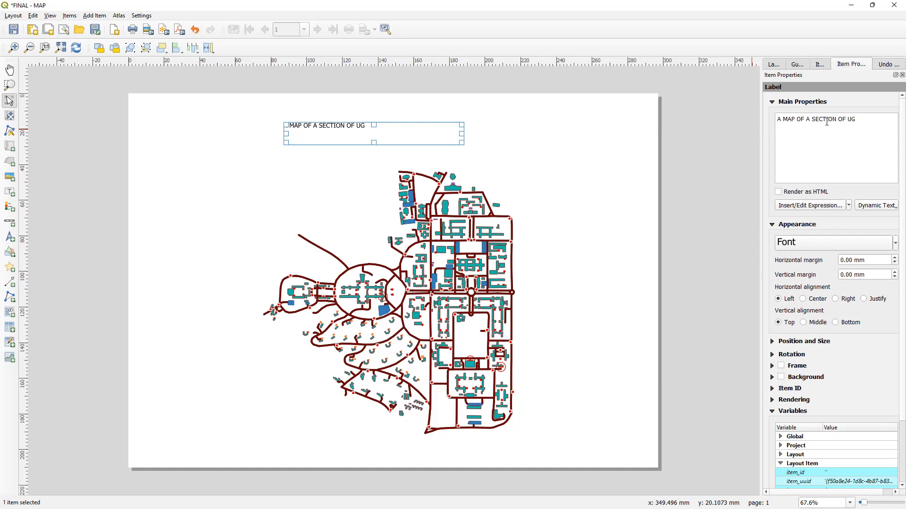
key("BackSpace")
type("NIVERSITY OF GHANA")
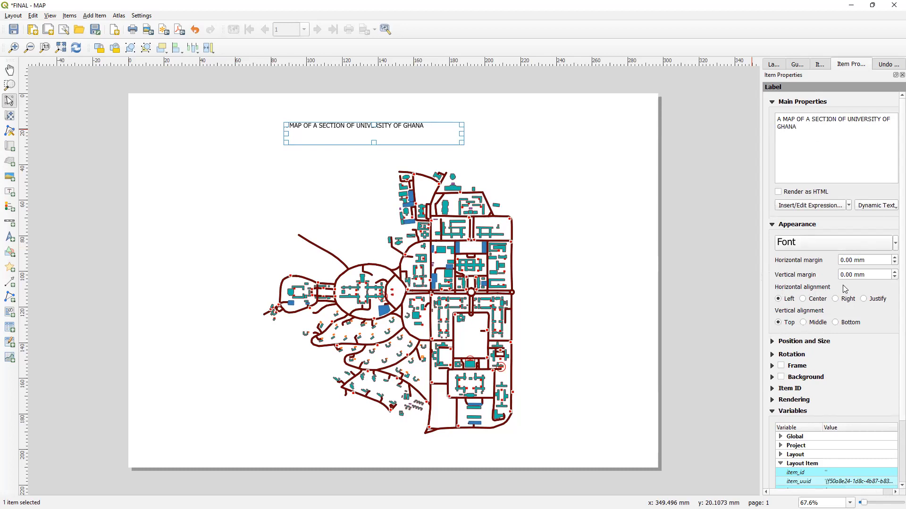
- Align the label text to the centre horizontally and to the middle vertically
left_click(803, 300)
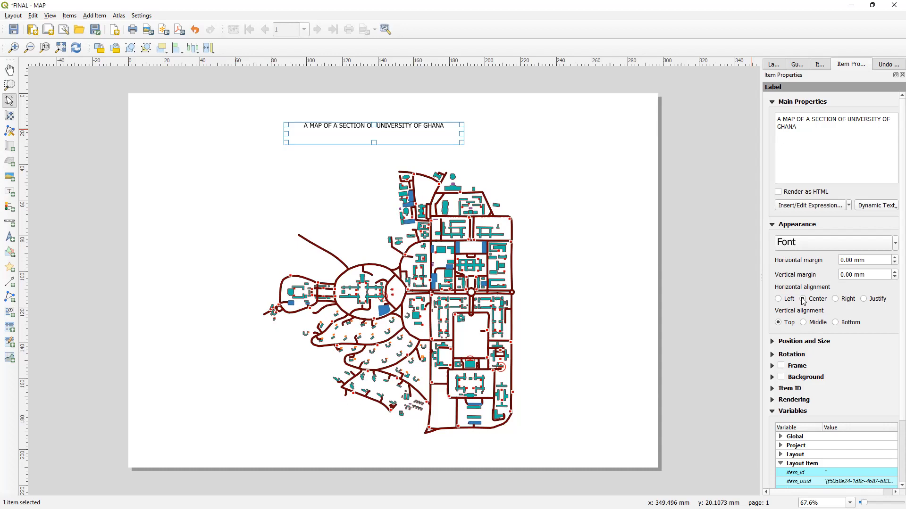
left_click(804, 323)
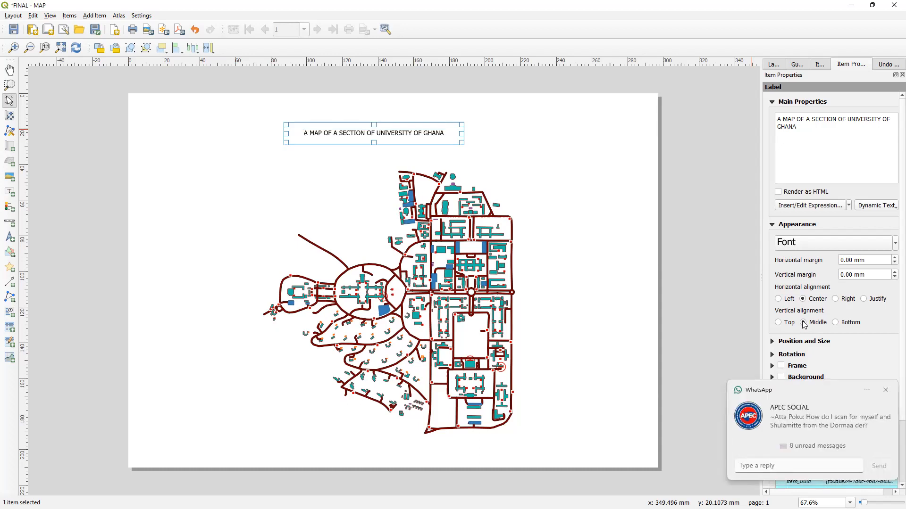
- Set the label font size to 14 points
left_click(807, 247)
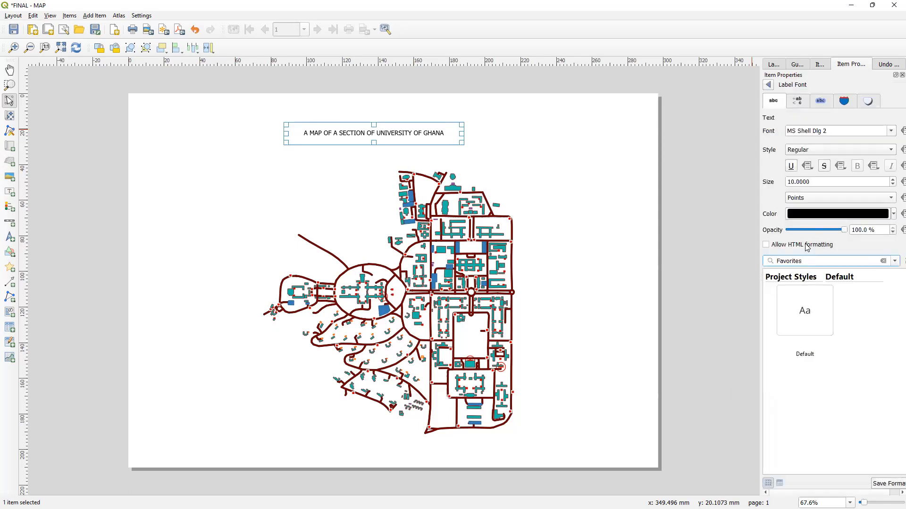
double_click(821, 182)
key("Home")
key("Delete")
type("14")
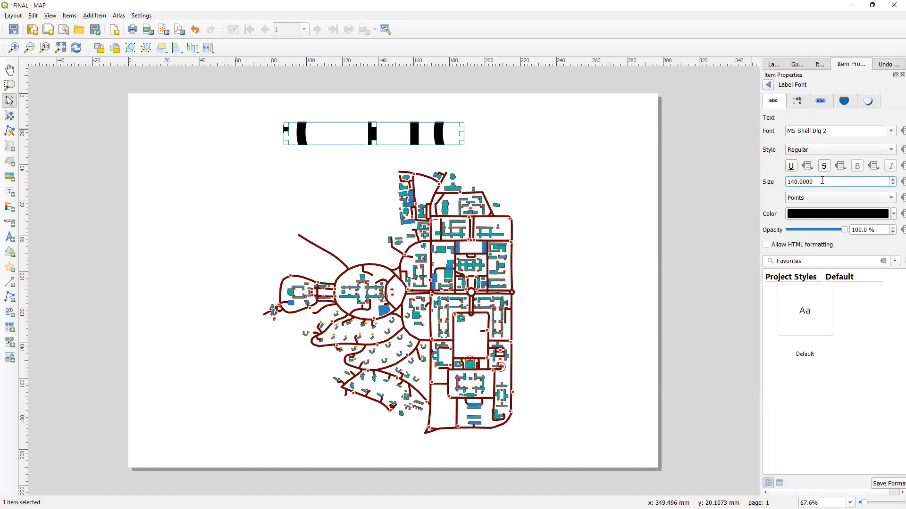
key("BackSpace")
key("BackSpace")
type("14")
key("BackSpace")
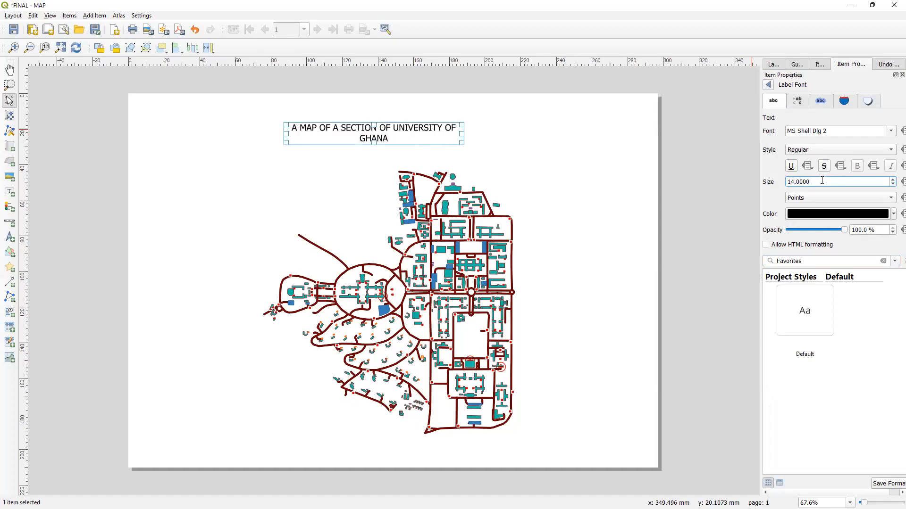
- Make the label font bold and underlined
left_click(805, 151)
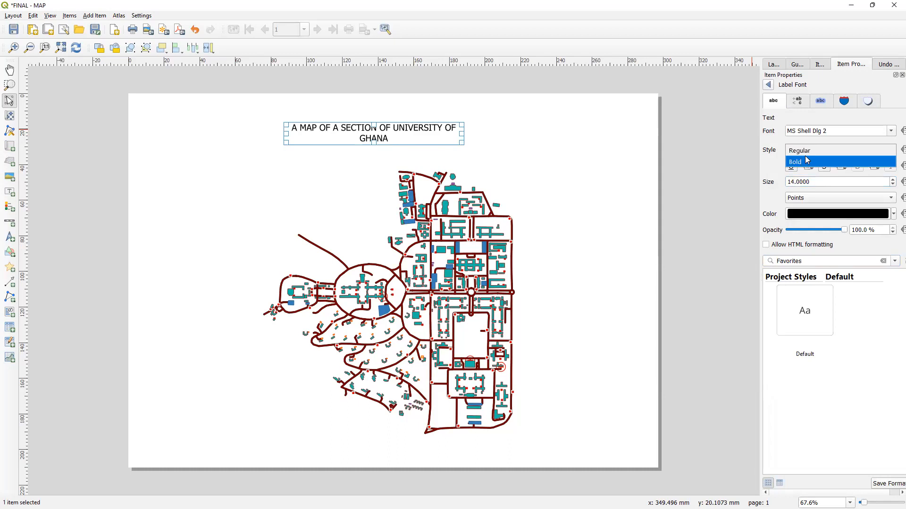
left_click(805, 159)
left_click(792, 167)
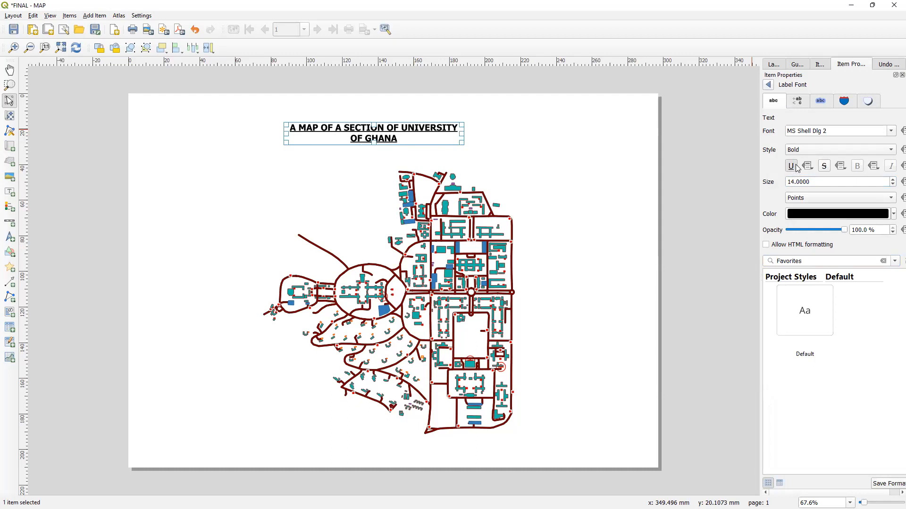
- Change the label font to Times New Roman
left_click(869, 130)
key("shift+Left")
key("BackSpace")
key("BackSpace")
key("BackSpace")
key("BackSpace")
key("BackSpace")
key("BackSpace")
key("BackSpace")
key("BackSpace")
key("BackSpace")
key("BackSpace")
key("BackSpace")
key("BackSpace")
key("BackSpace")
key("BackSpace")
type("TIME")
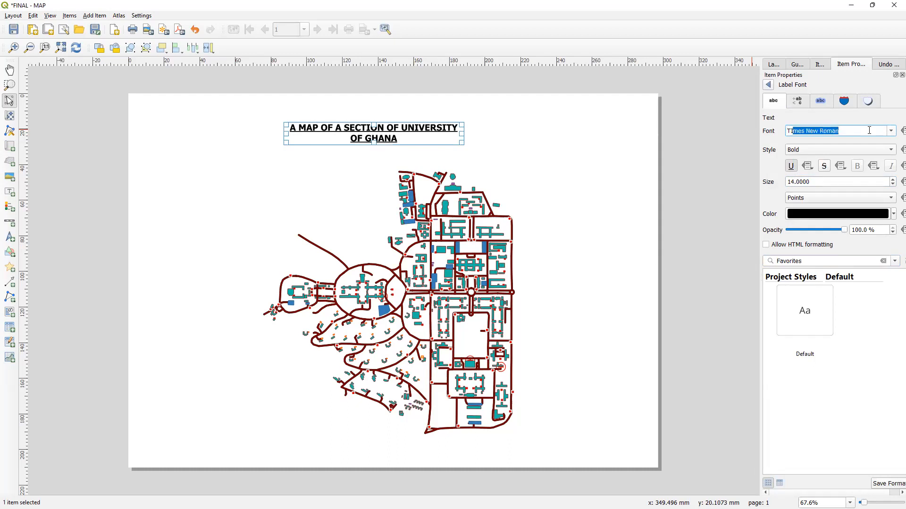
key("Return")
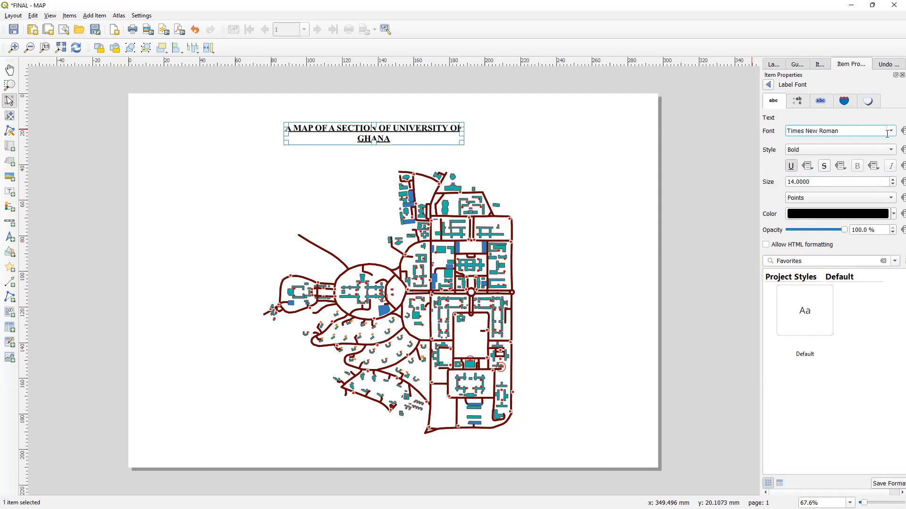
left_click(890, 131)
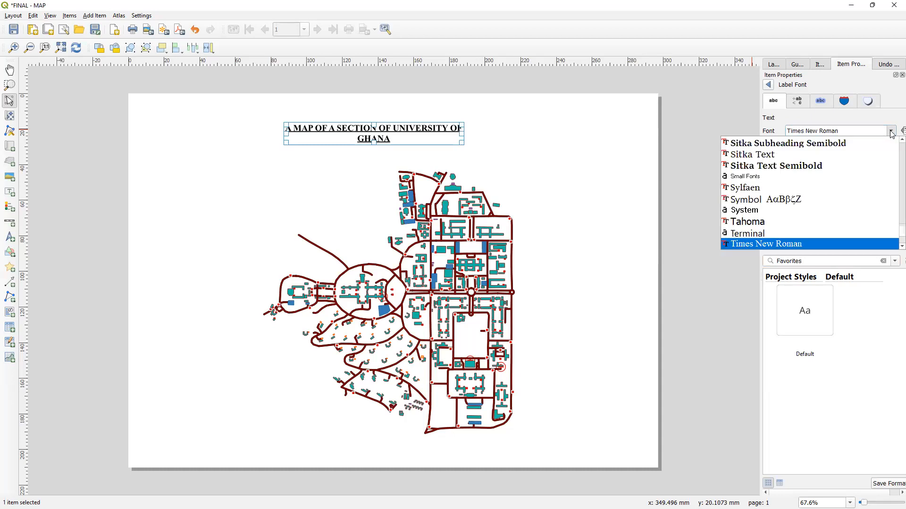
- Pick Times New Roman from the font list again and return to the label's main properties
left_click(889, 132)
left_click(890, 132)
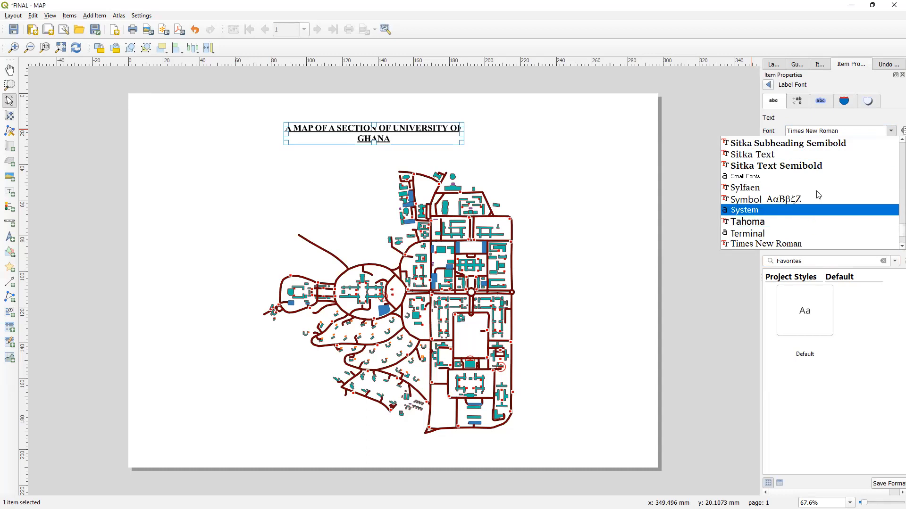
scroll(814, 174, "up", 4)
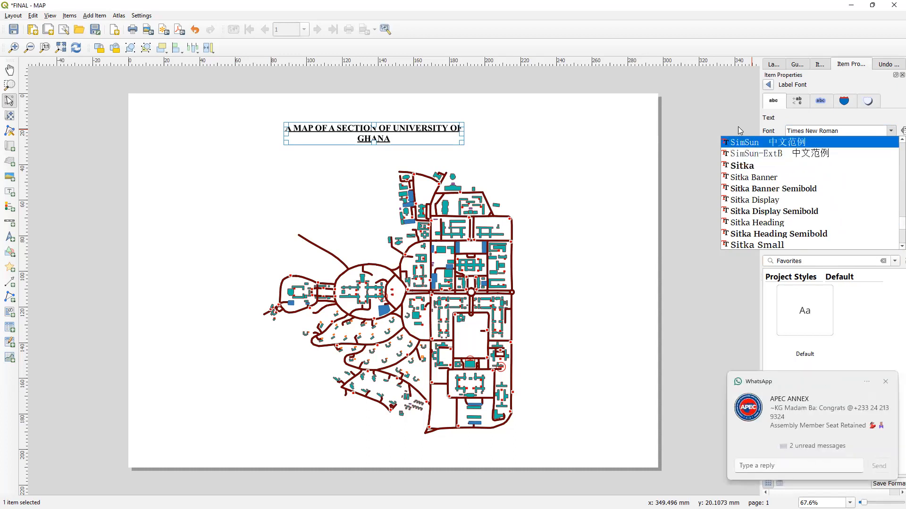
scroll(800, 198, "down", 5)
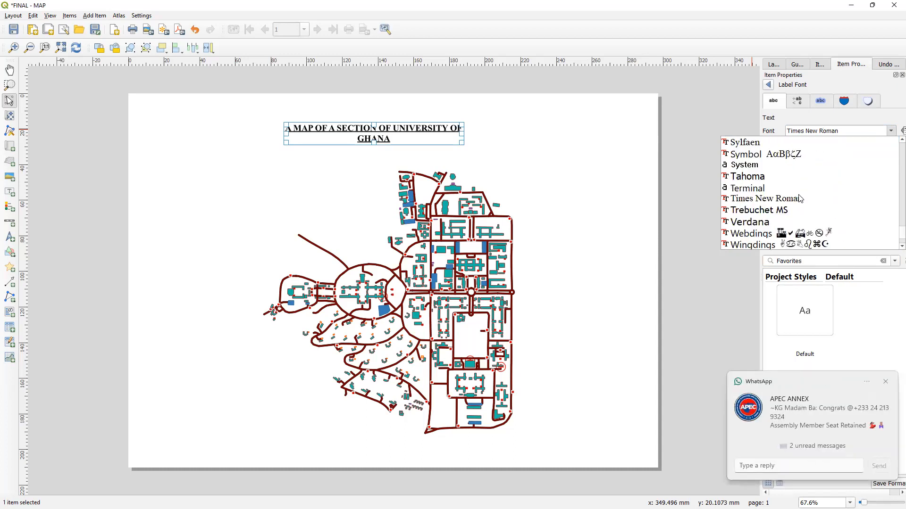
left_click(799, 199)
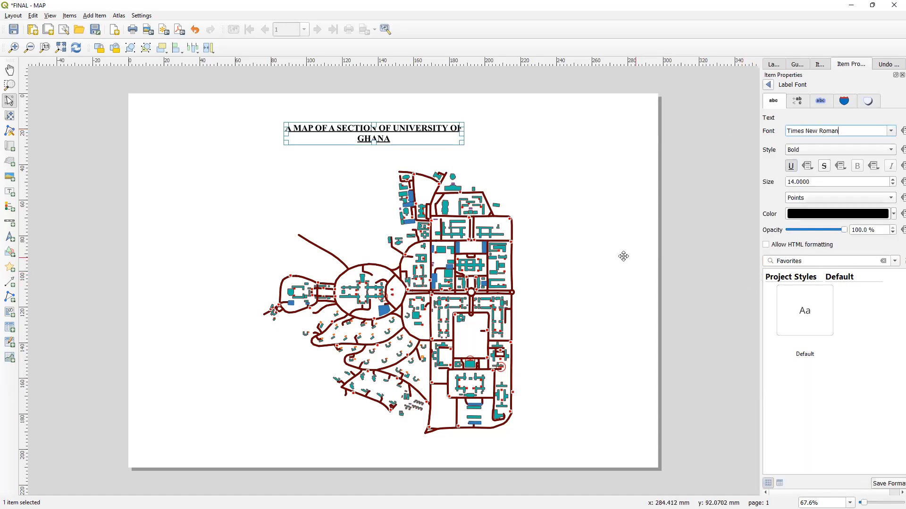
left_click(767, 85)
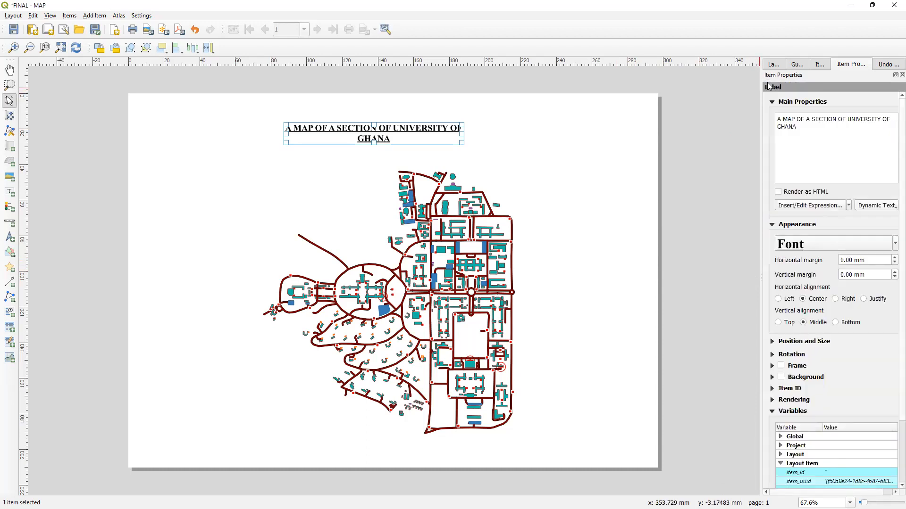
- Enable a frame around the title label
left_click(780, 366)
left_click(626, 338)
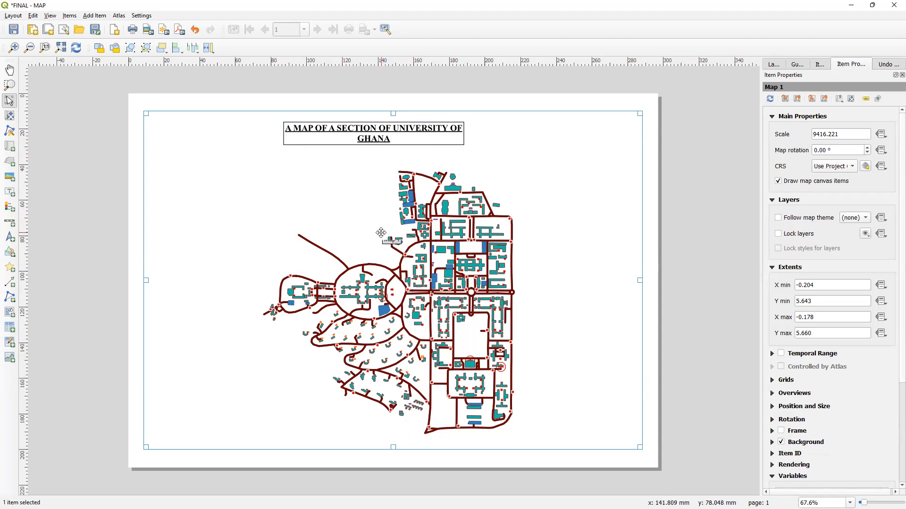
- Add a north arrow near the upper-right corner of the map
left_click(98, 16)
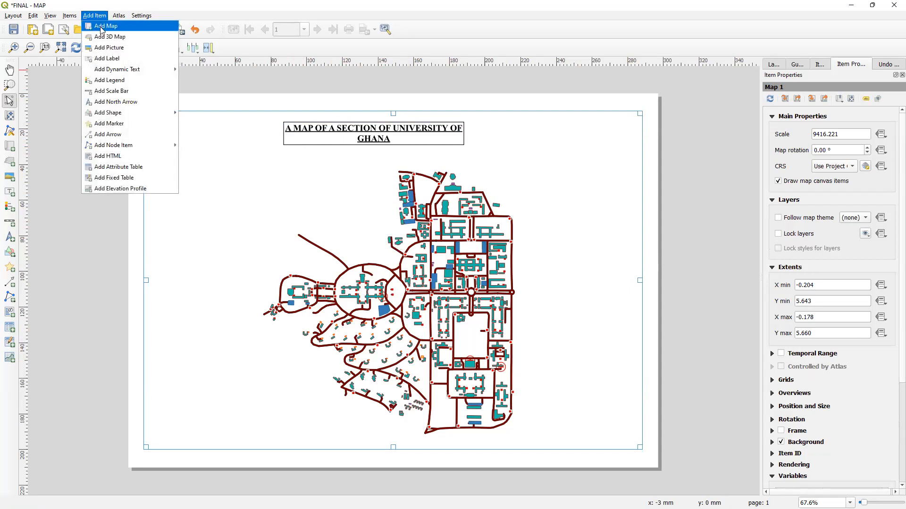
left_click(126, 101)
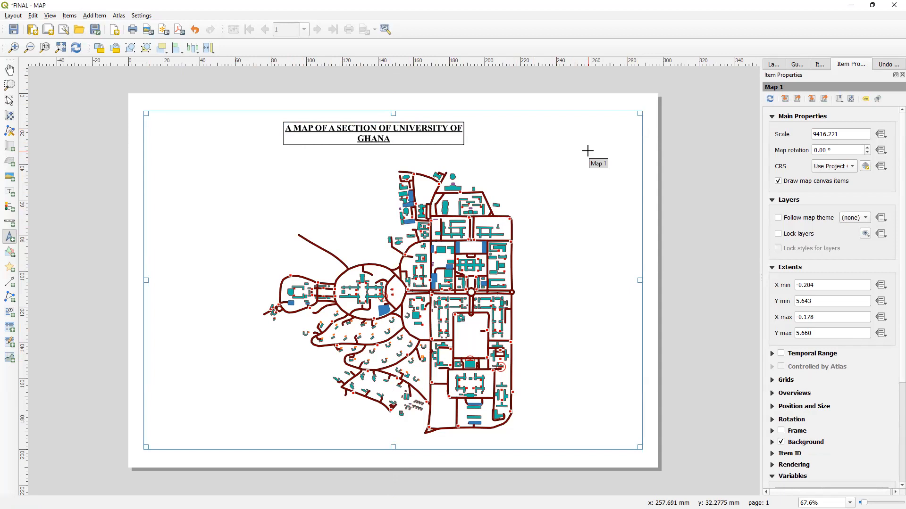
left_click_drag(588, 153, 628, 202)
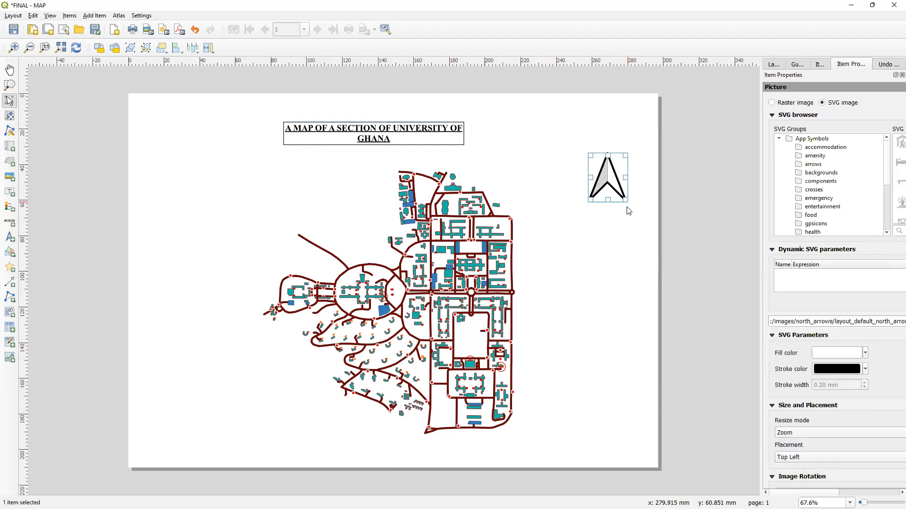
left_click(625, 229)
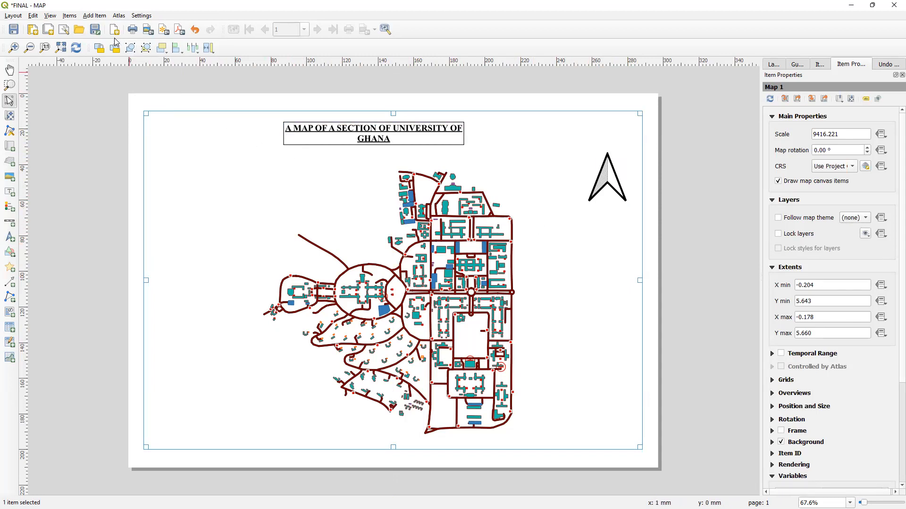
- Add a scale bar in the lower-left corner of the map
left_click(94, 16)
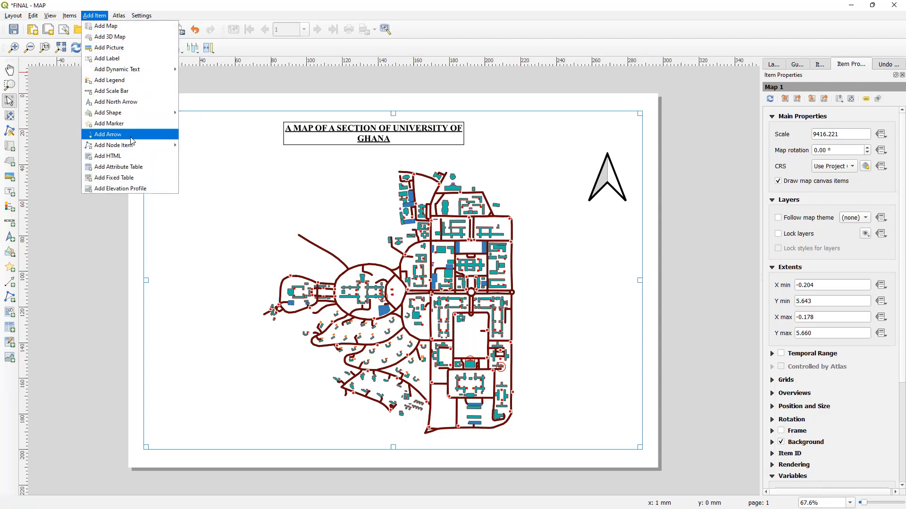
left_click(122, 90)
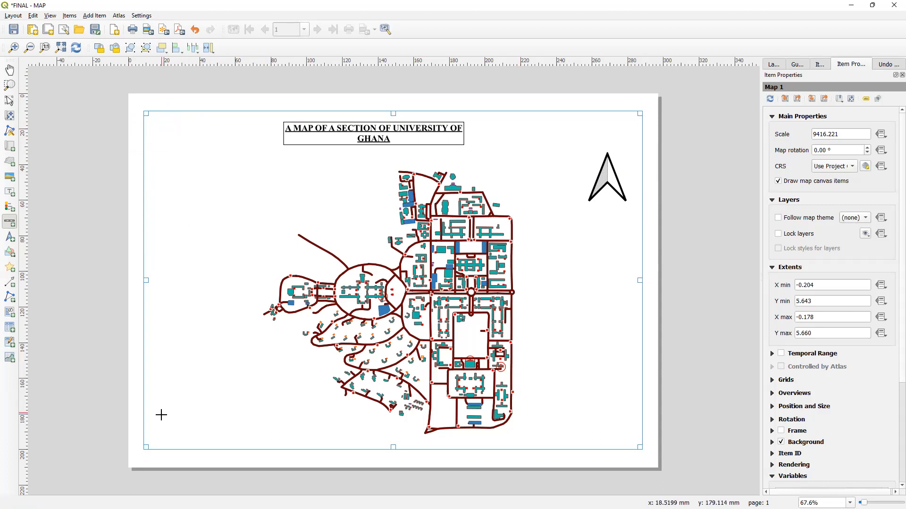
left_click_drag(158, 411, 318, 438)
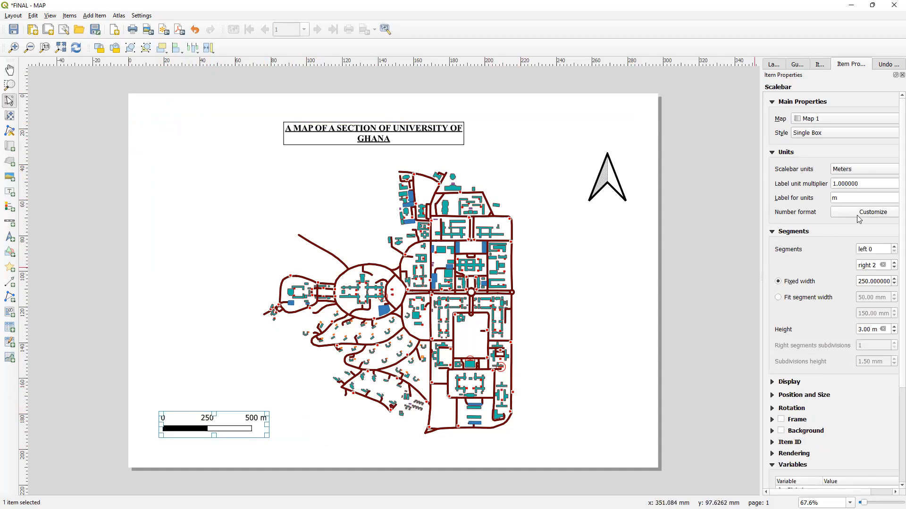
- Set the scale bar units to Kilometers
left_click(822, 135)
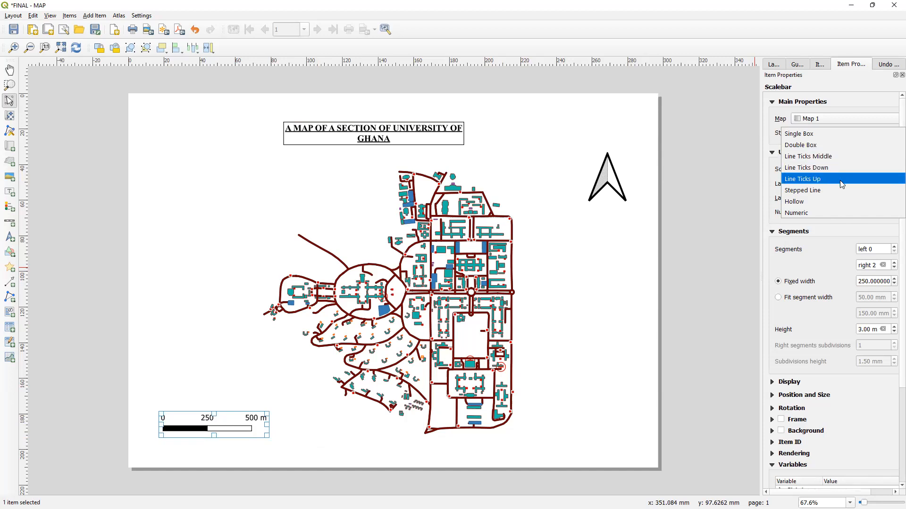
left_click(816, 136)
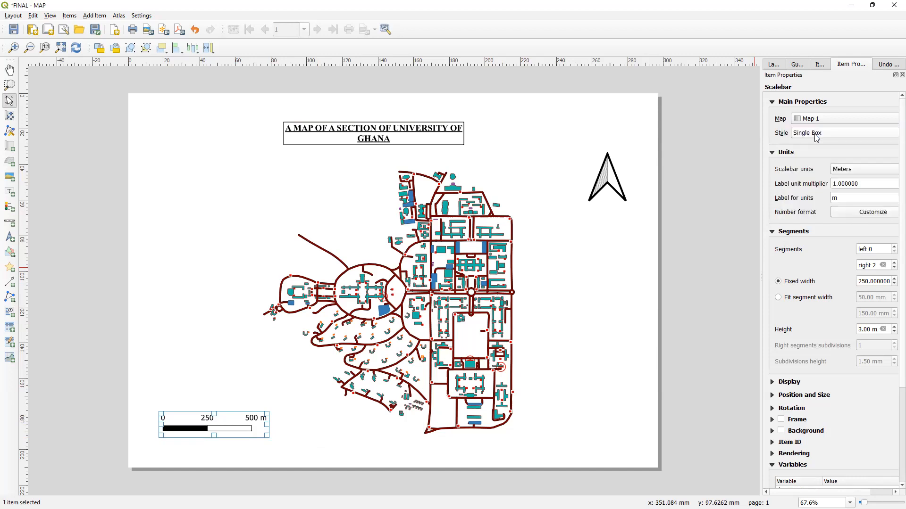
left_click(859, 168)
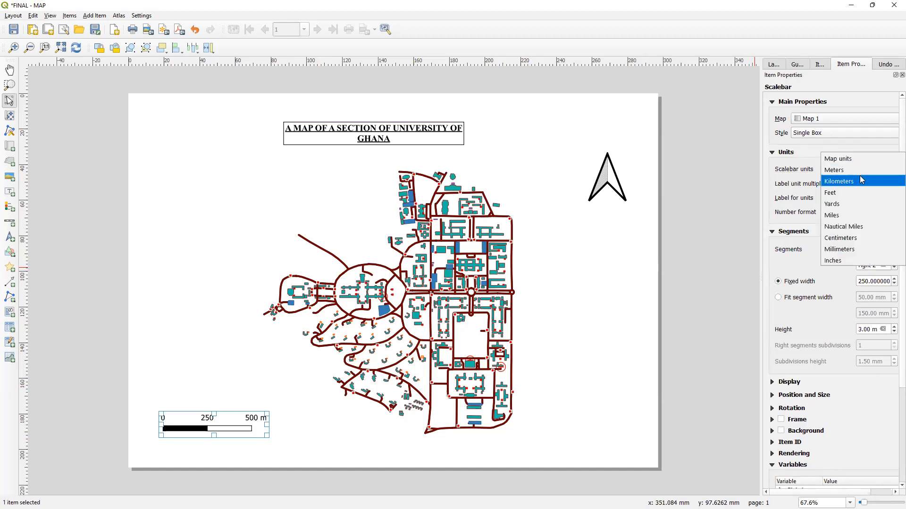
left_click(859, 179)
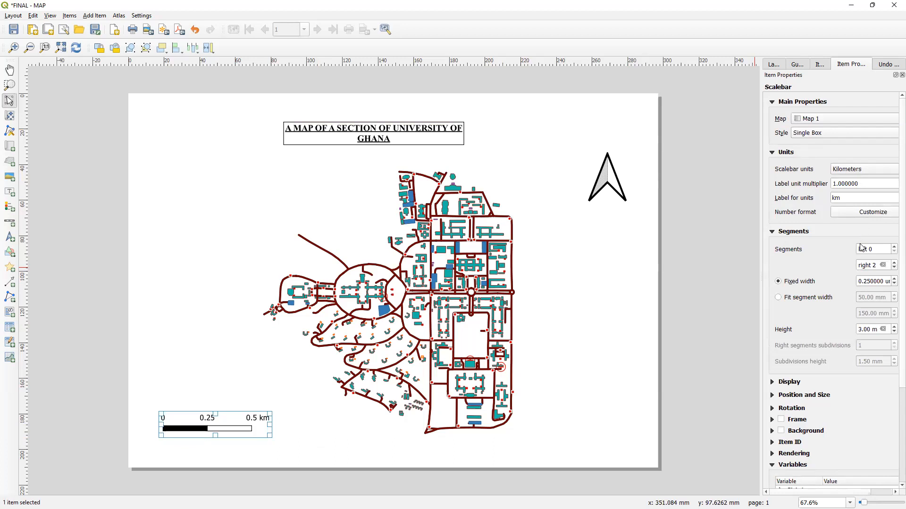
- Set the scale bar to 3 right segments
left_click(850, 286)
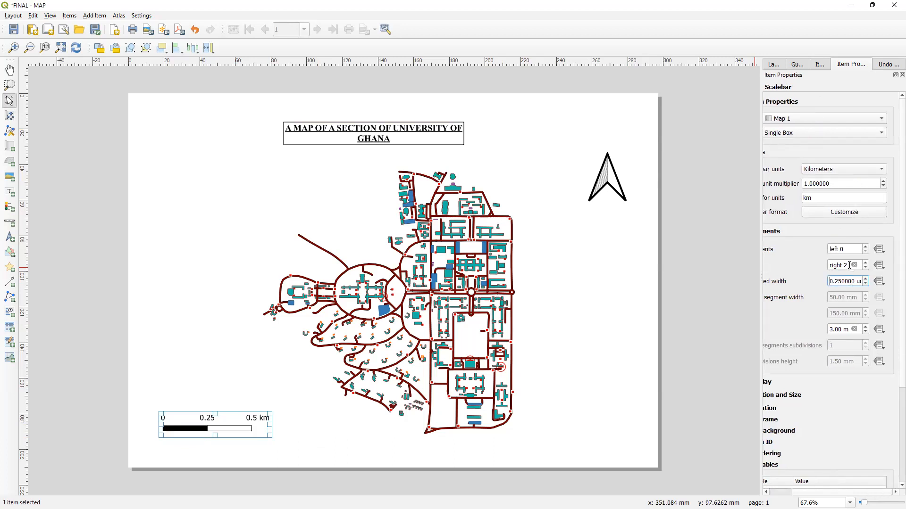
left_click(848, 265)
key("BackSpace")
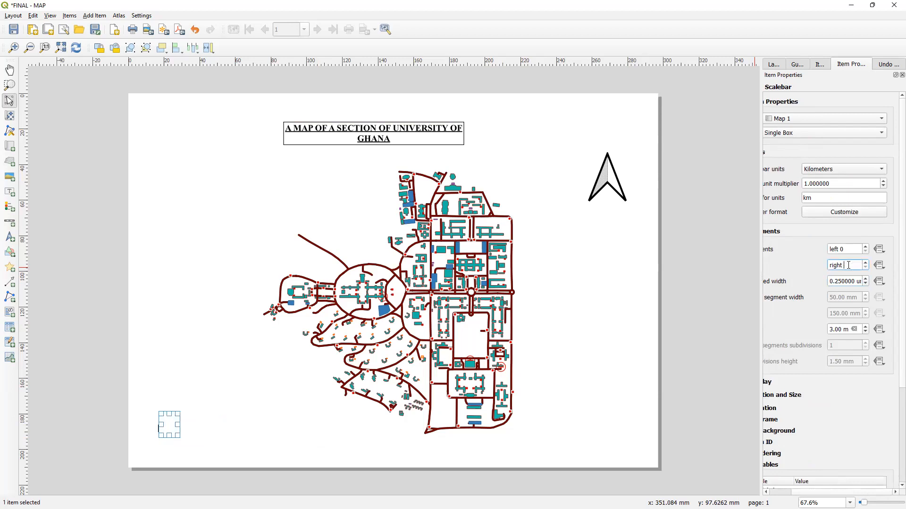
type("3")
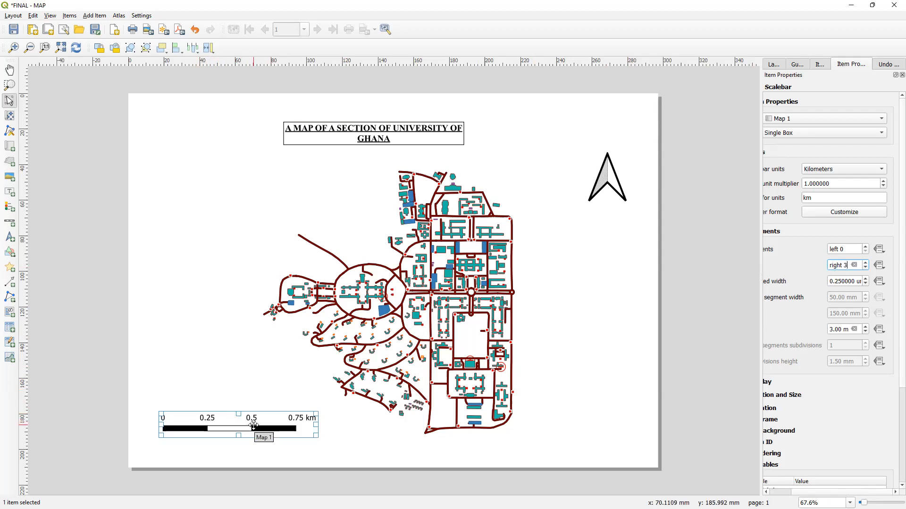
left_click(336, 449)
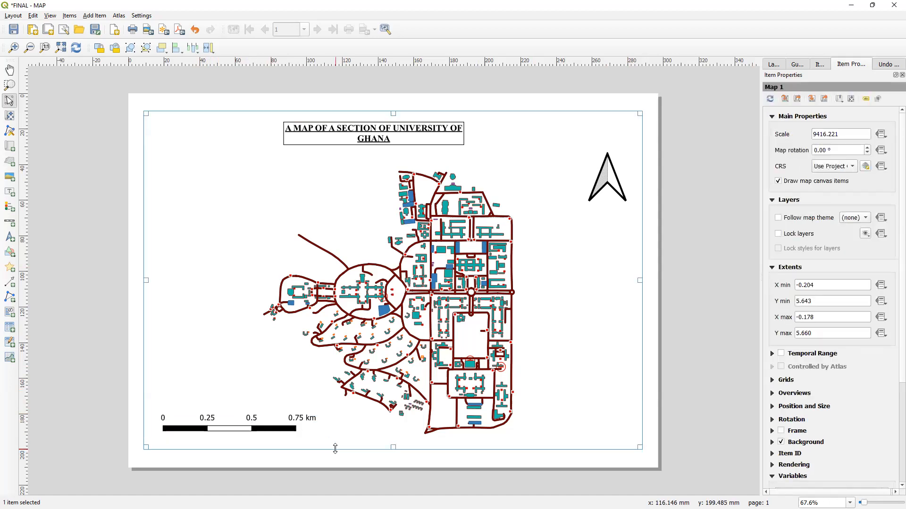
- Add a legend on the left side of the map
left_click(100, 16)
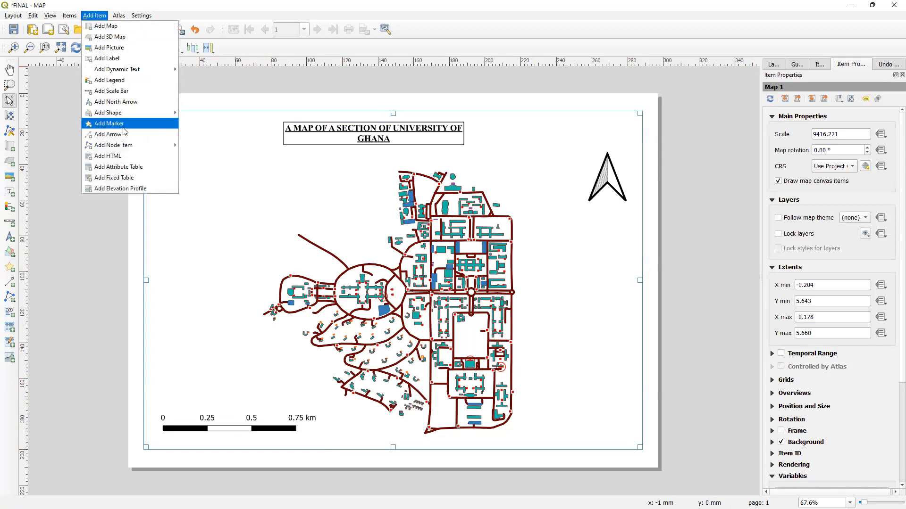
left_click(116, 81)
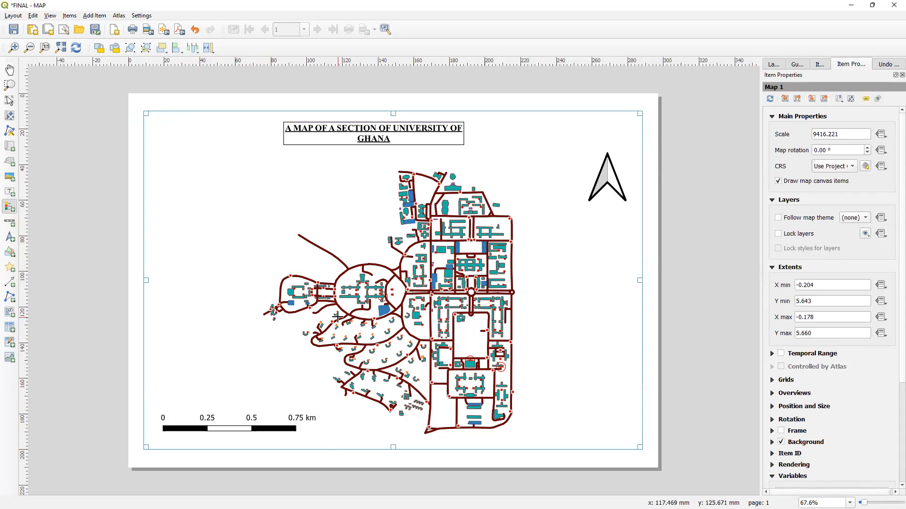
left_click_drag(168, 247, 225, 340)
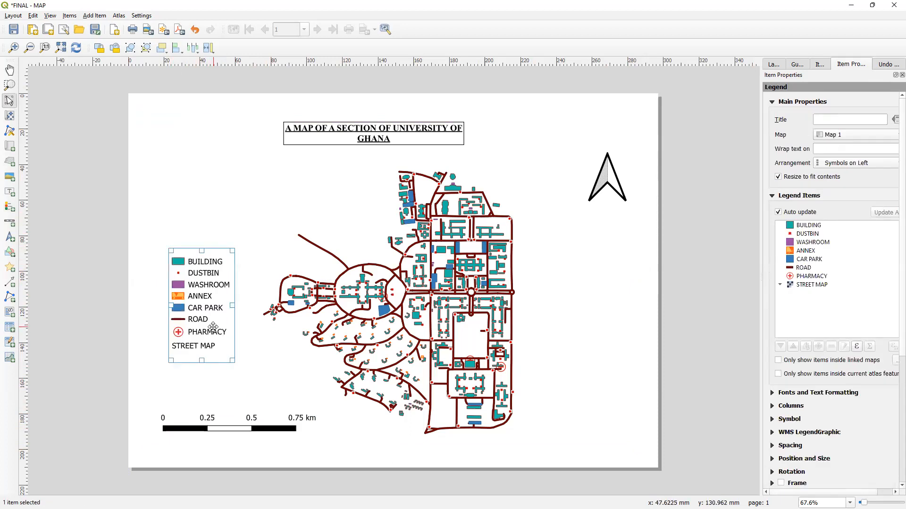
- Nudge the legend slightly left and enable a frame around it
left_click_drag(213, 326, 204, 327)
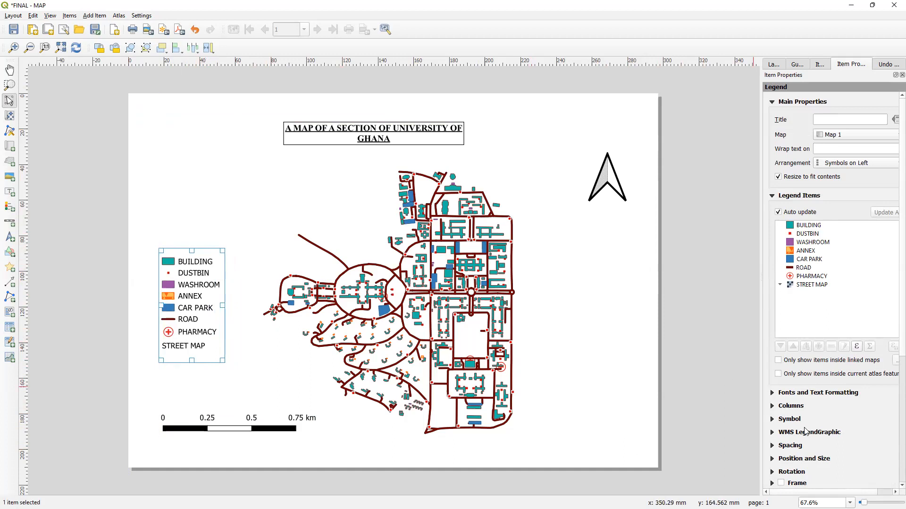
scroll(784, 406, "down", 4)
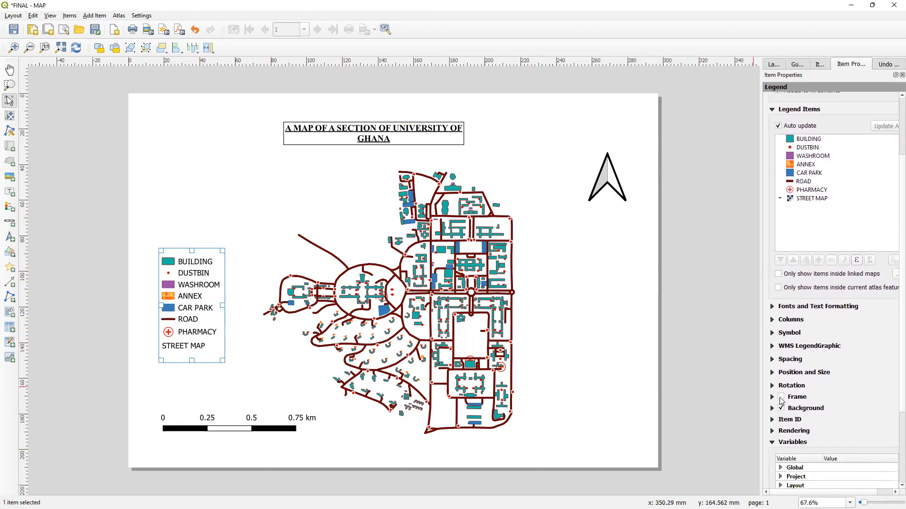
left_click(781, 397)
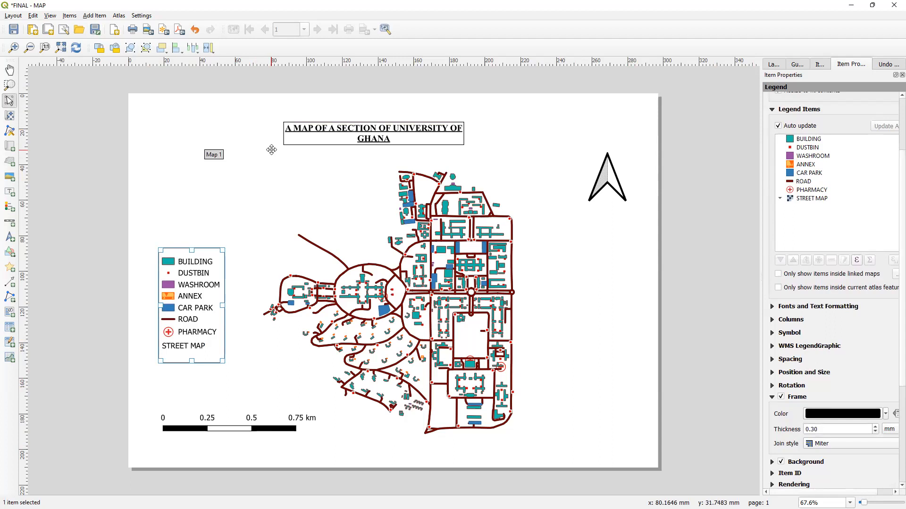
- Add a text label in the lower-right corner of the page
left_click(102, 18)
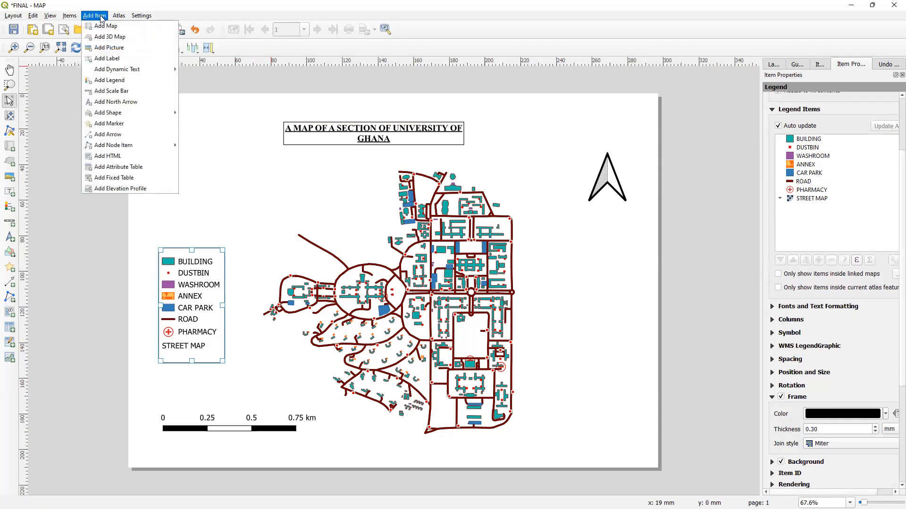
left_click(109, 59)
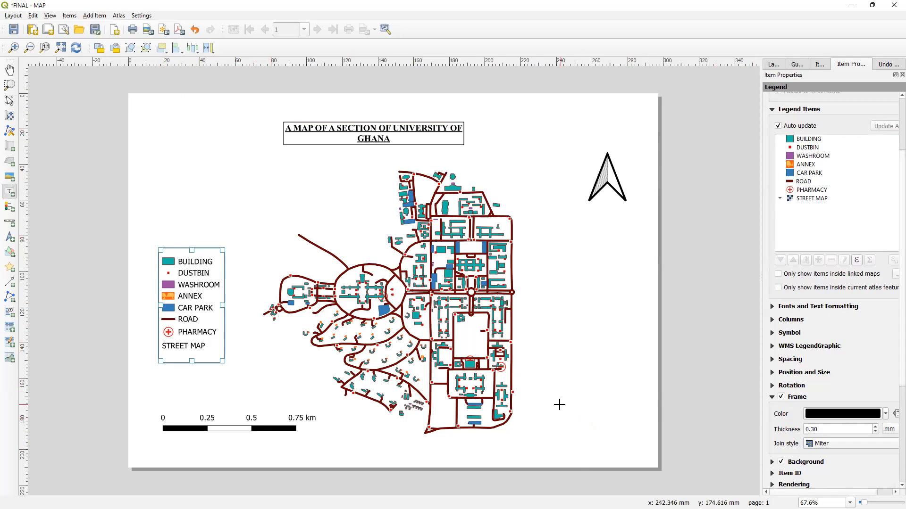
left_click_drag(555, 415, 629, 448)
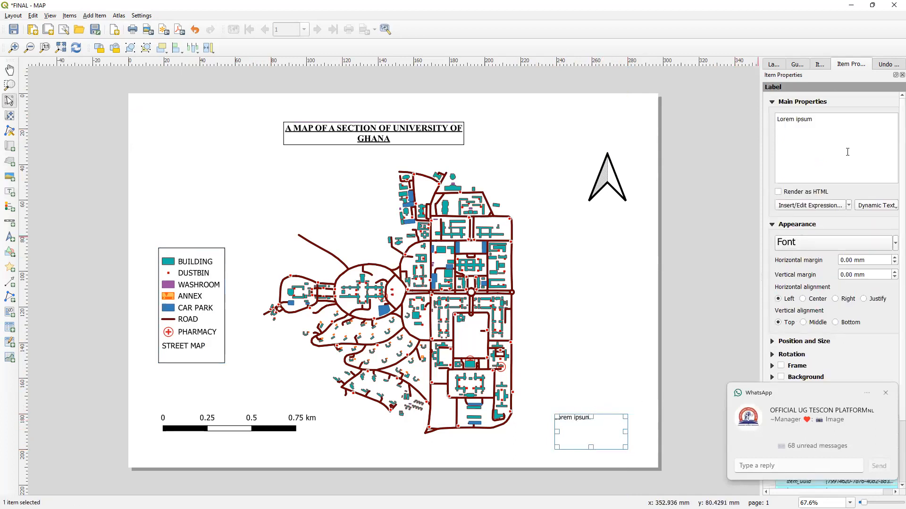
- Replace the label text with 'CREATED BY,' then the author's full name and student ID on new lines, centred horizontally
triple_click(862, 120)
key("BackSpace")
type("CREATE")
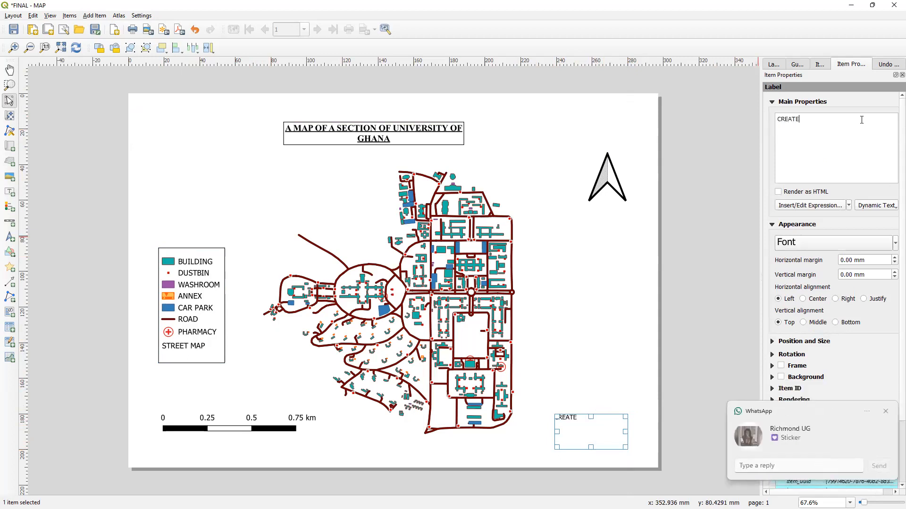
type("D BY")
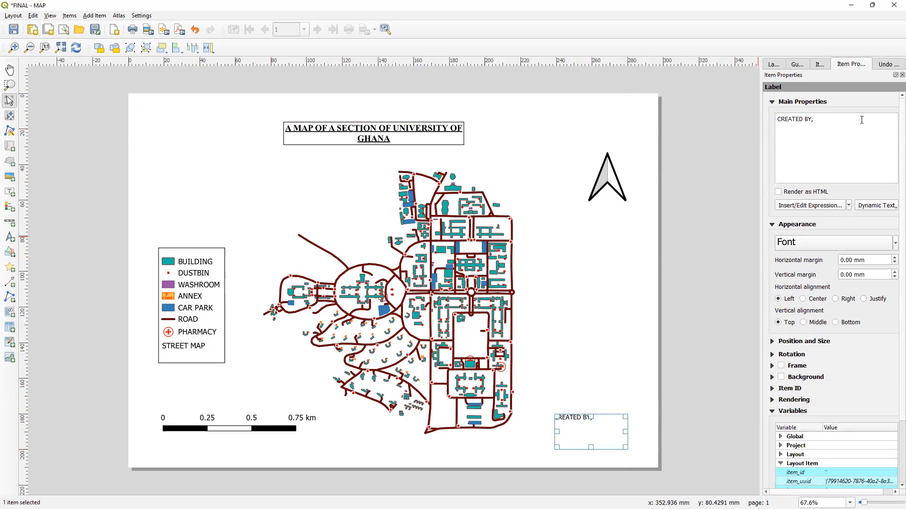
type(",")
key("Return")
type("NANA MENSAH")
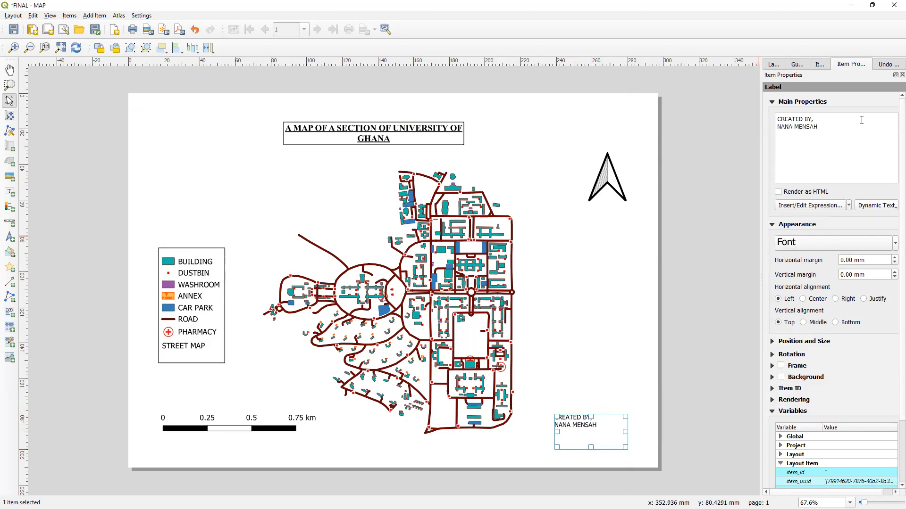
type(" BONSU ")
type("111111")
type("11")
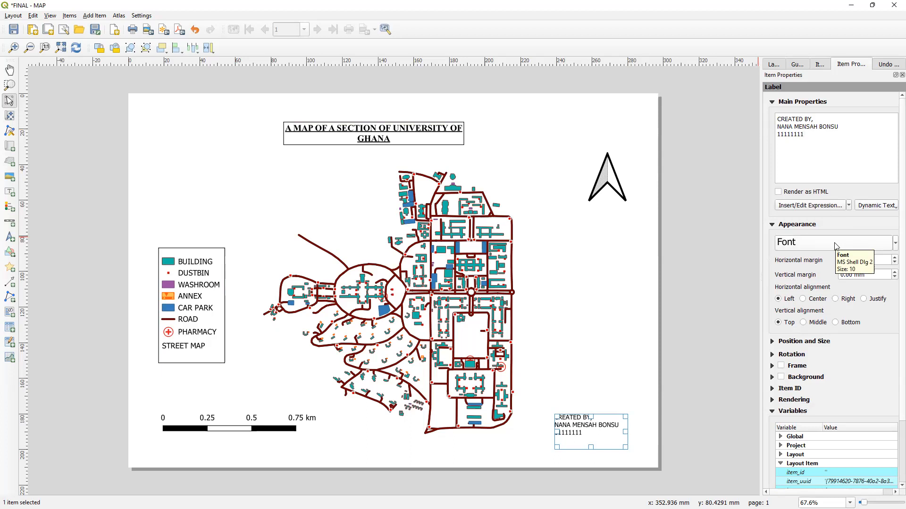
left_click(802, 299)
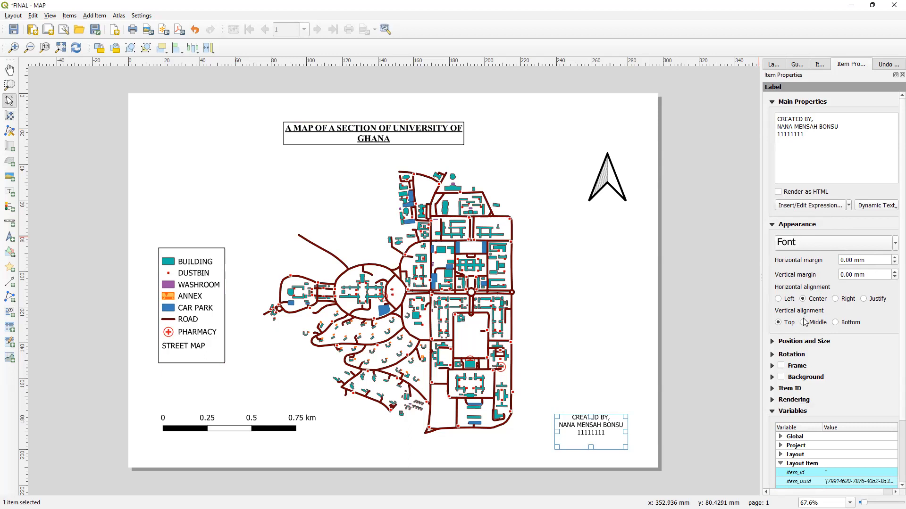
- Align the credit label's text vertically to the middle and enable a frame around the label
left_click(804, 323)
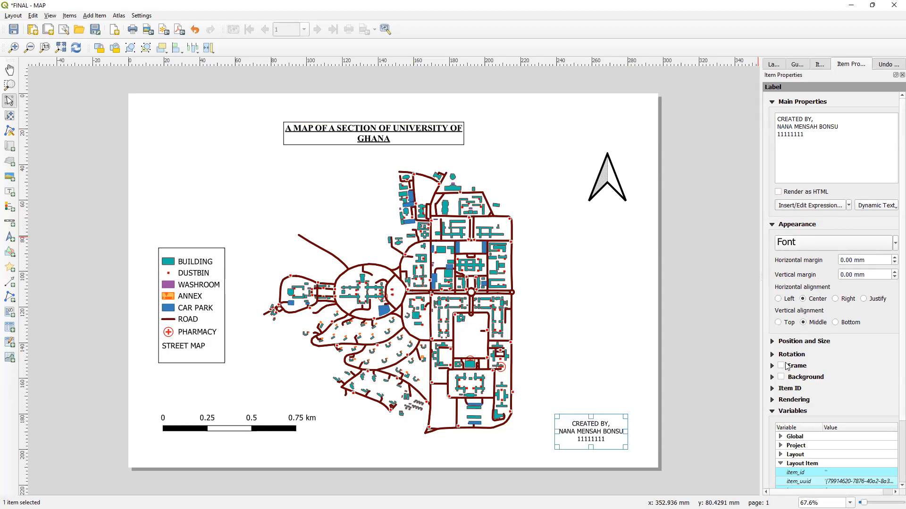
left_click(781, 366)
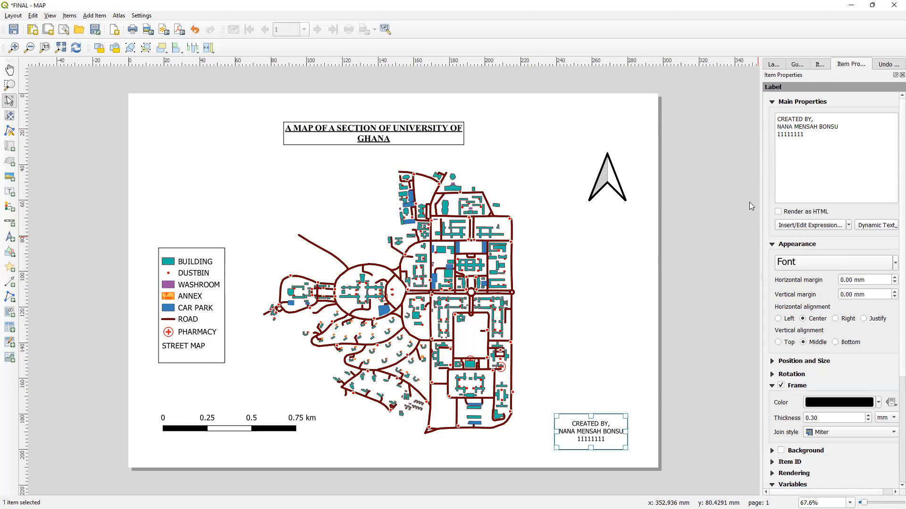
- Select the map item, add a new grid to it and open that grid's settings
left_click(821, 63)
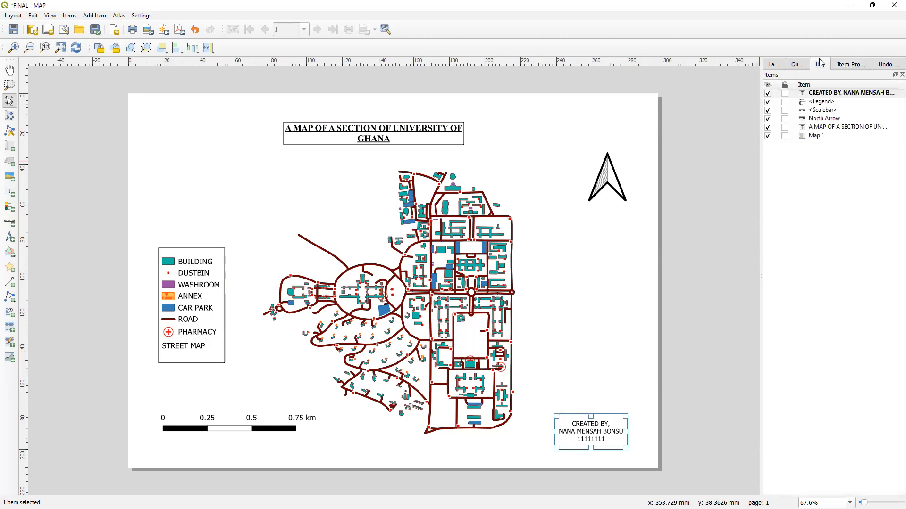
left_click(828, 135)
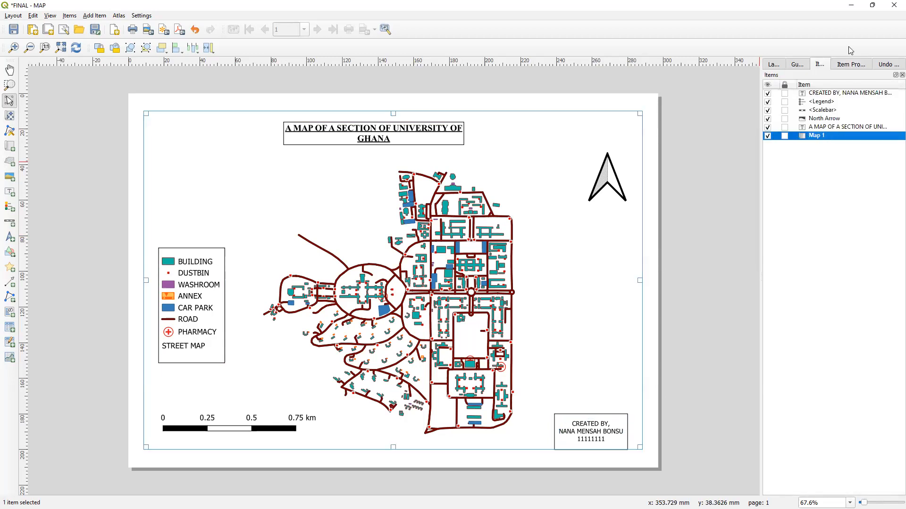
left_click(852, 64)
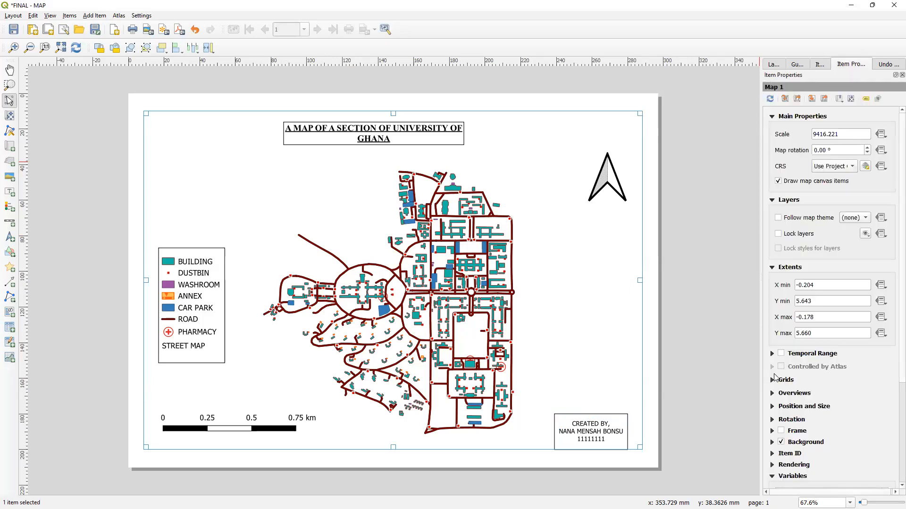
left_click(771, 380)
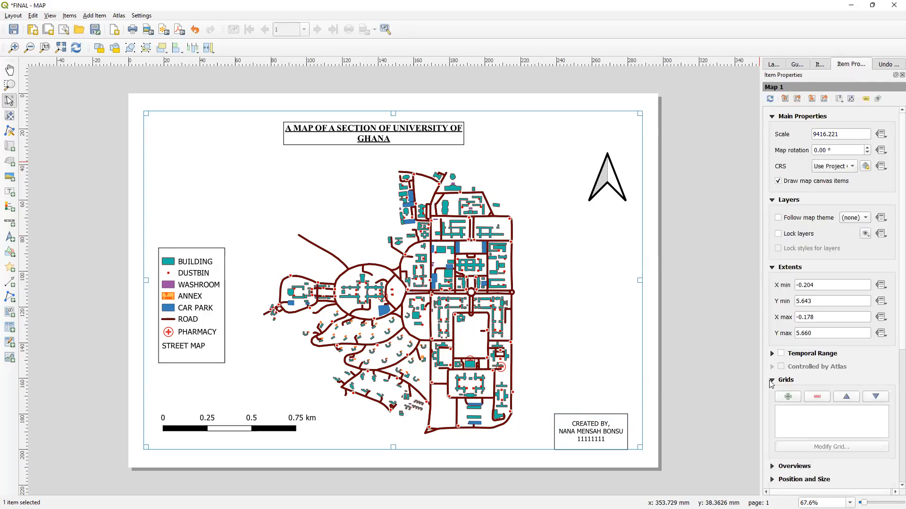
left_click(786, 398)
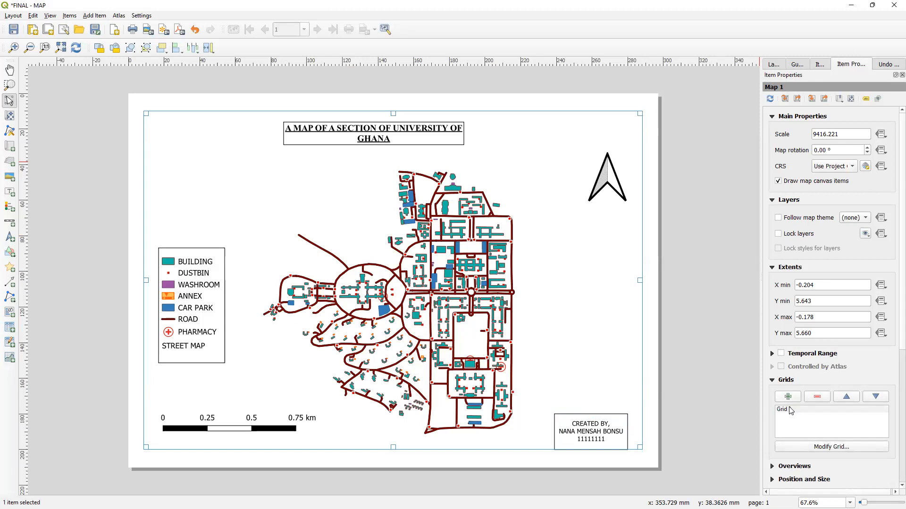
left_click(791, 410)
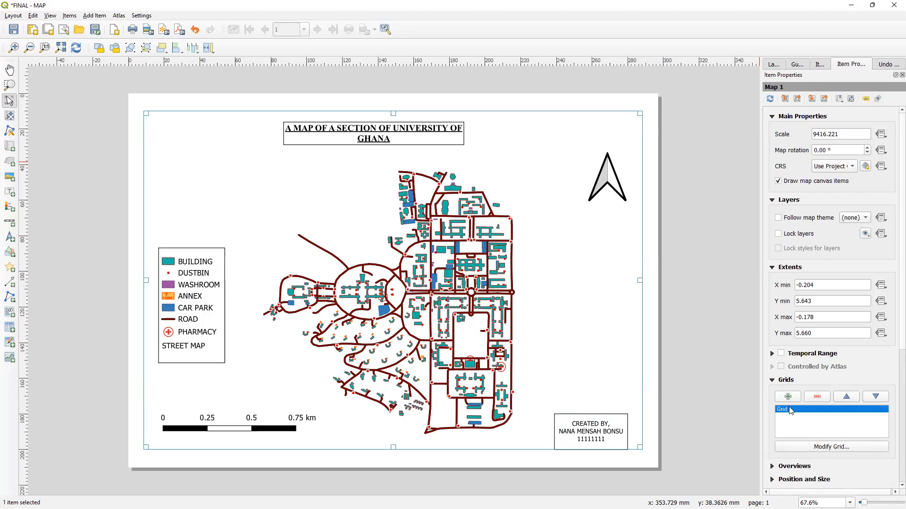
left_click(827, 448)
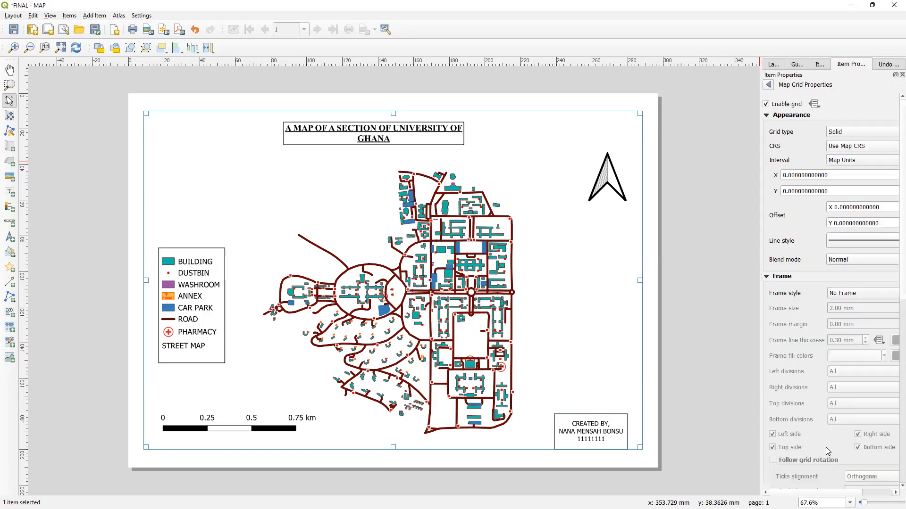
- Set the grid interval to 0.0027 map units for both X and Y
double_click(847, 176)
triple_click(847, 176)
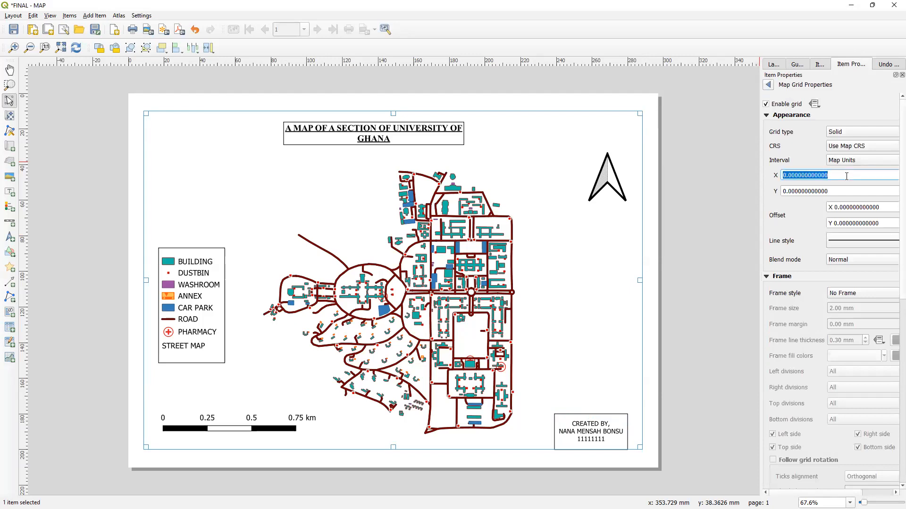
key("BackSpace")
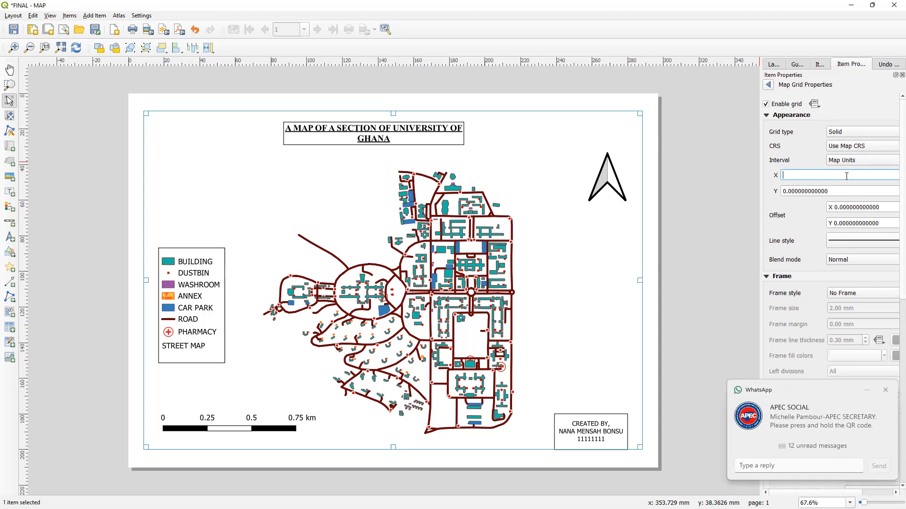
type("0.0027")
key("Return")
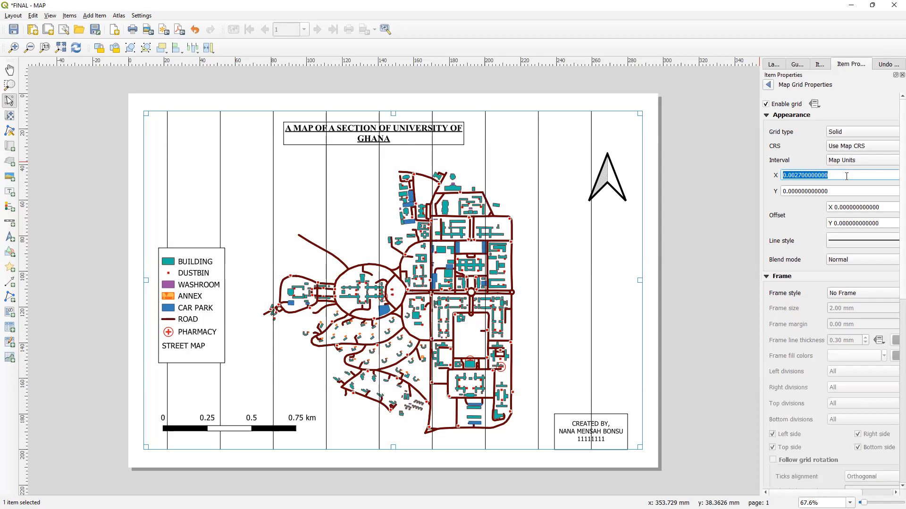
double_click(847, 193)
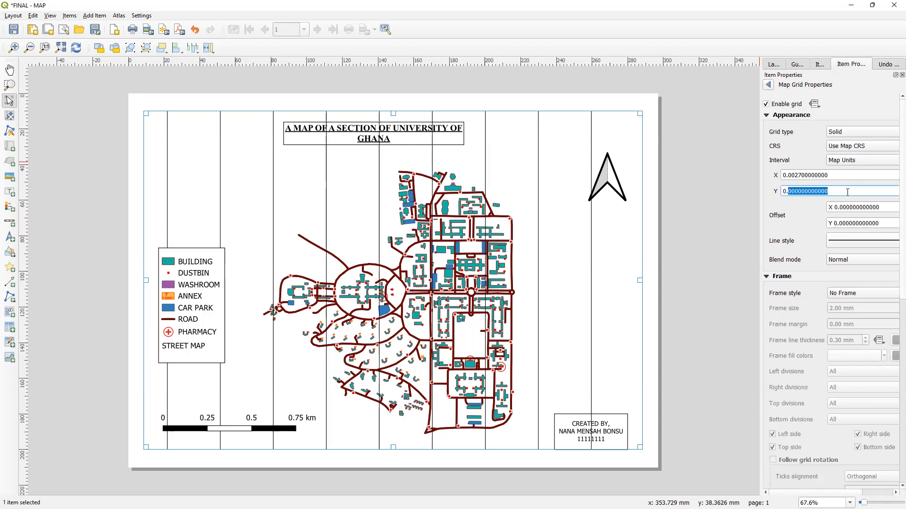
key("BackSpace")
type("00")
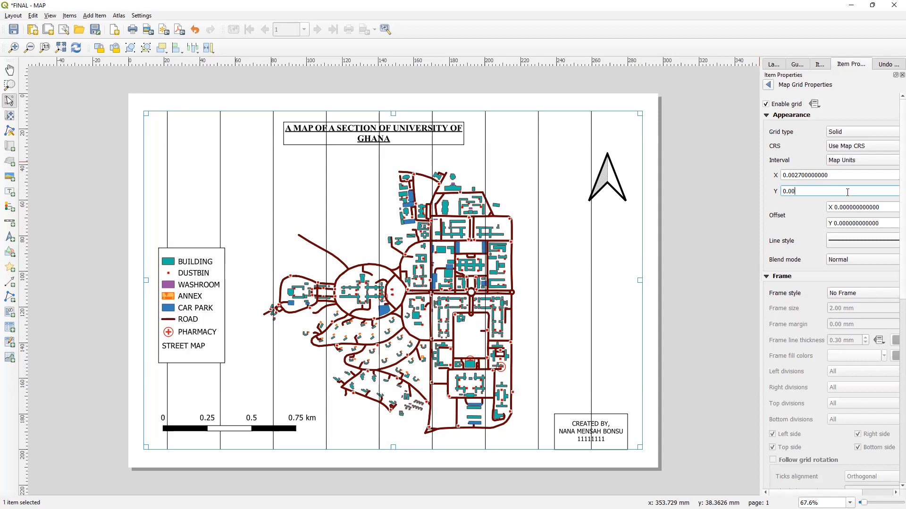
type("27")
key("Return")
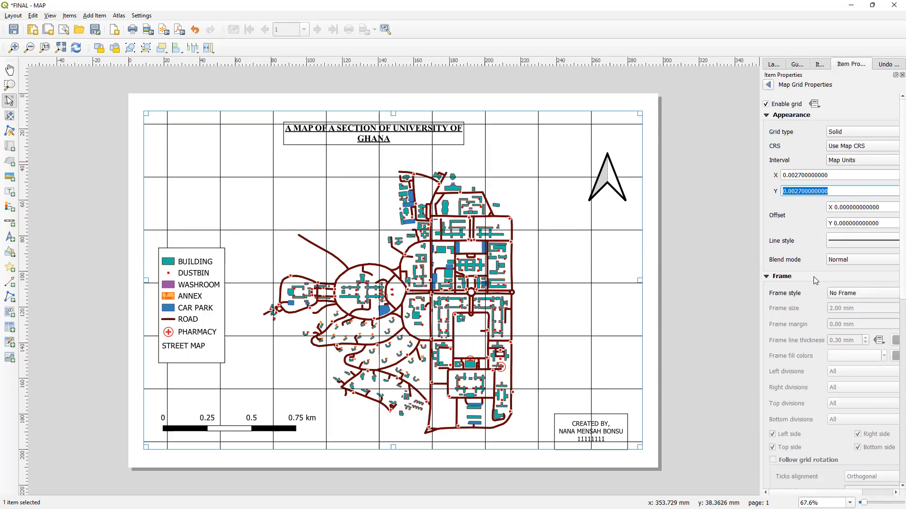
- Enable grid coordinate labels and set the left and right coordinates to Vertical Ascending
scroll(813, 277, "down", 8)
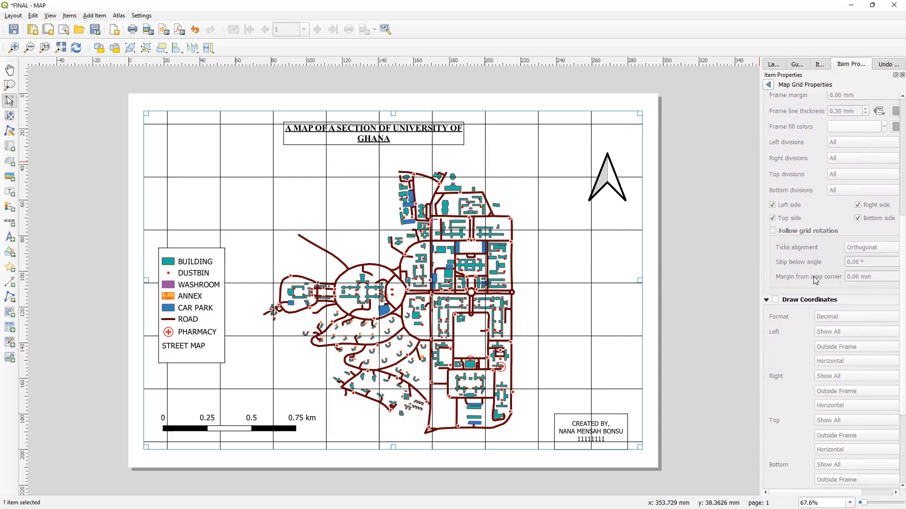
left_click(775, 300)
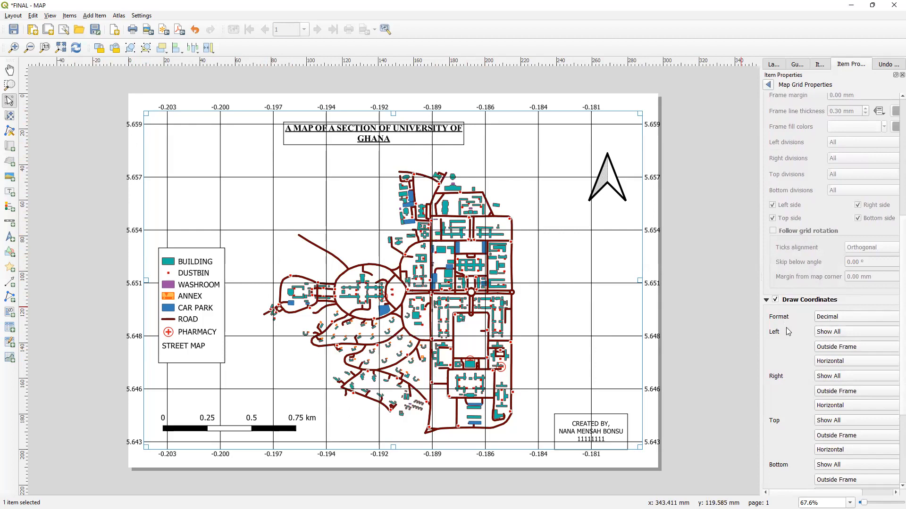
left_click(846, 362)
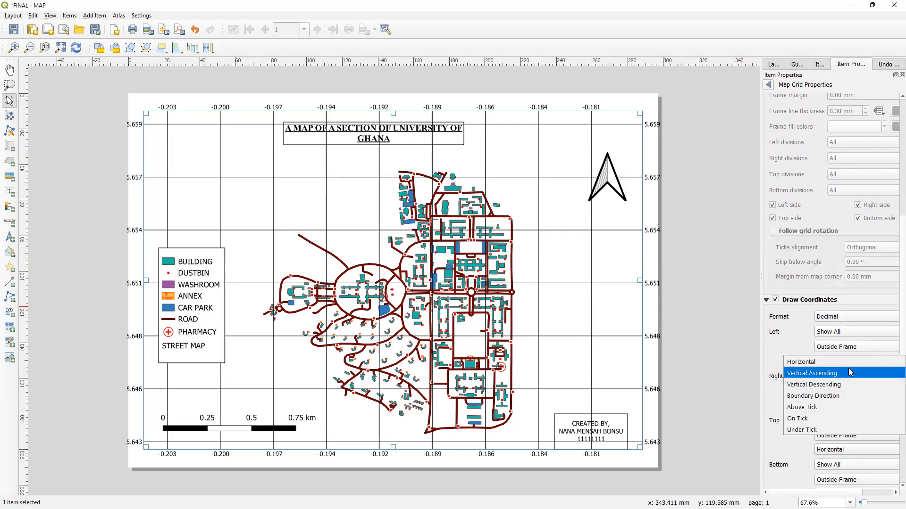
left_click(849, 373)
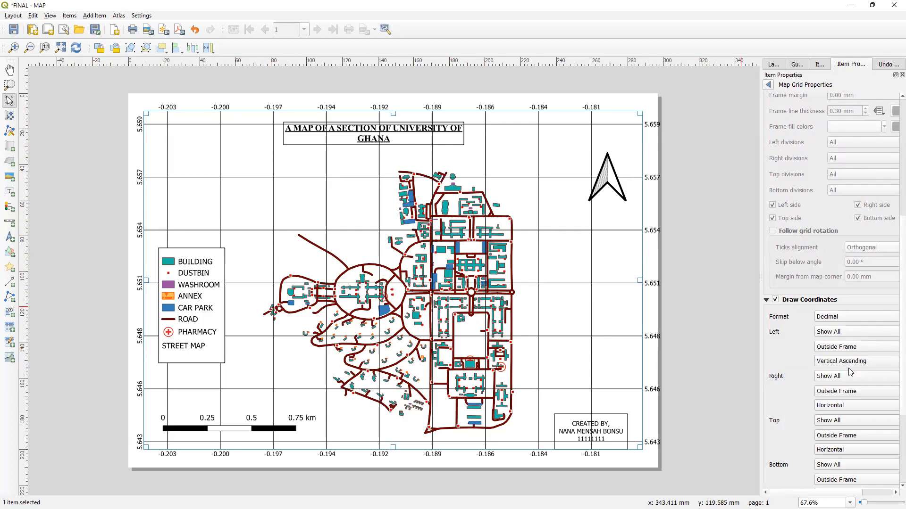
left_click(840, 405)
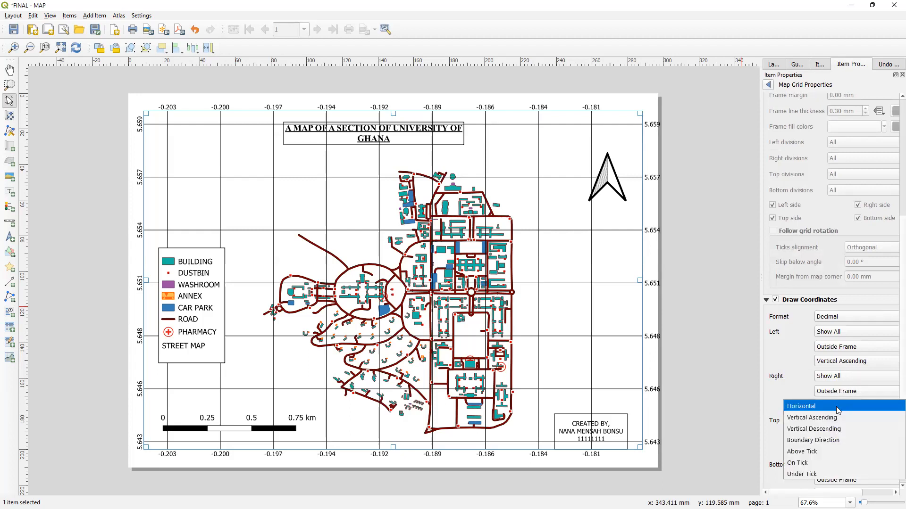
left_click(838, 414)
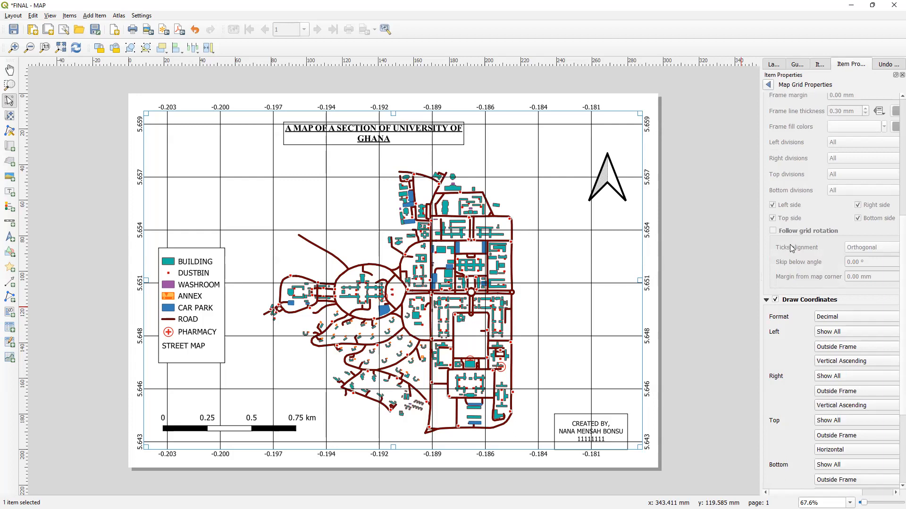
- Set the grid's blend mode to Screen
scroll(792, 248, "up", 3)
scroll(790, 244, "up", 4)
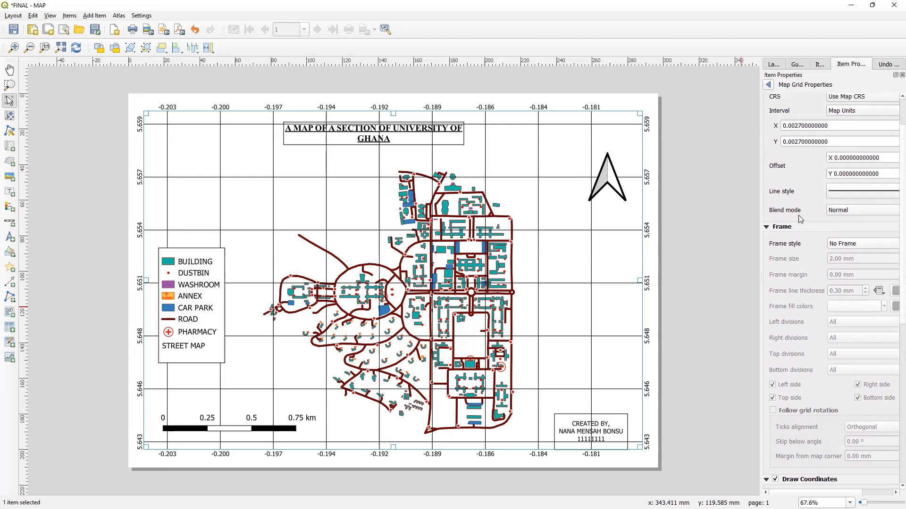
left_click(852, 214)
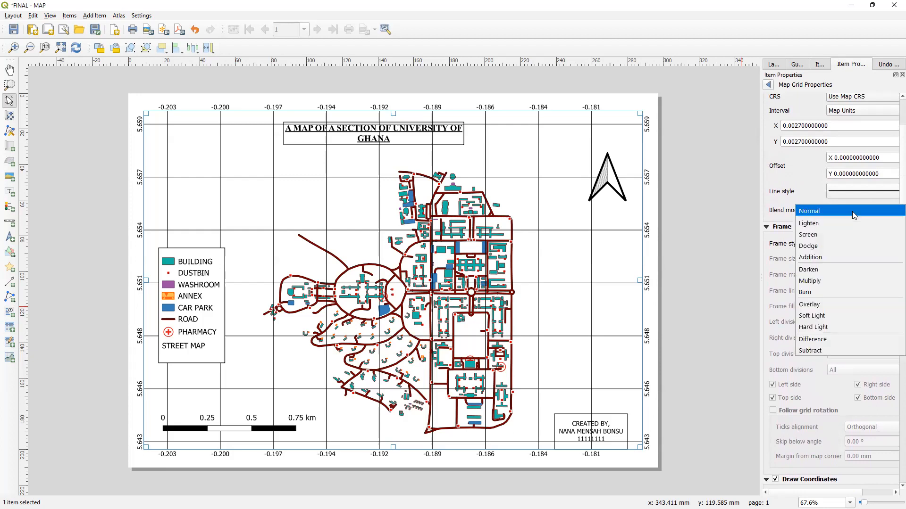
left_click(856, 234)
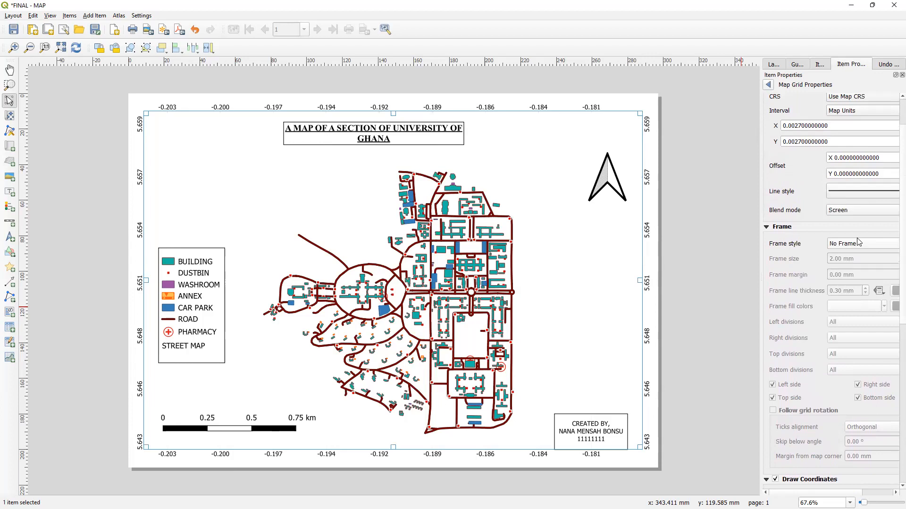
- Return to the map item's properties and enable a frame around the map
scroll(810, 246, "up", 1)
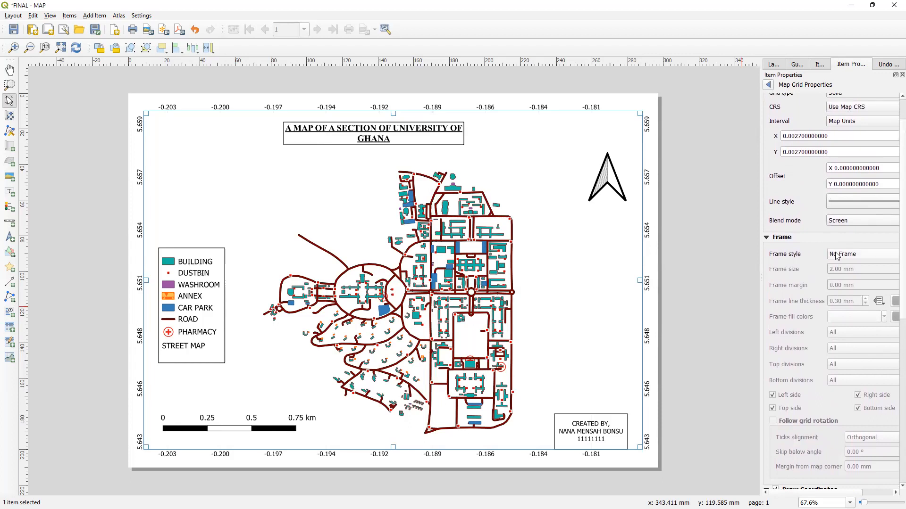
left_click(767, 85)
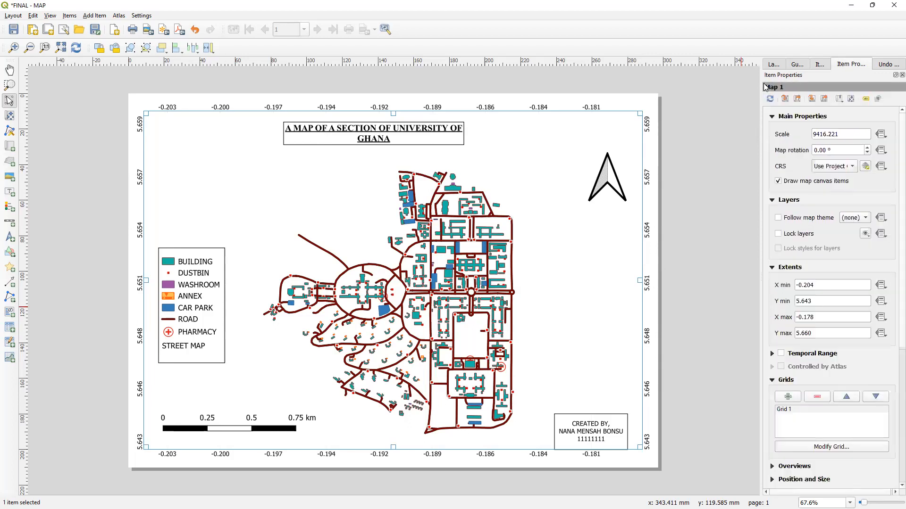
scroll(814, 356, "down", 5)
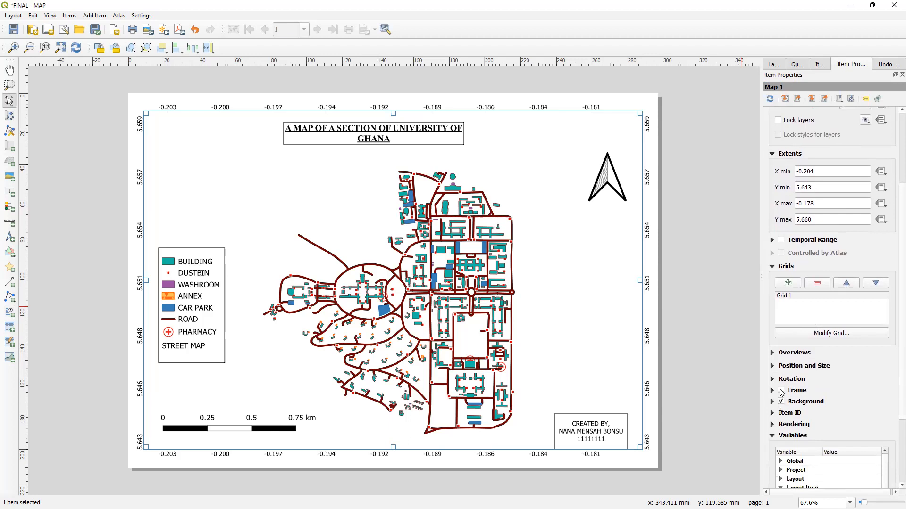
left_click(780, 391)
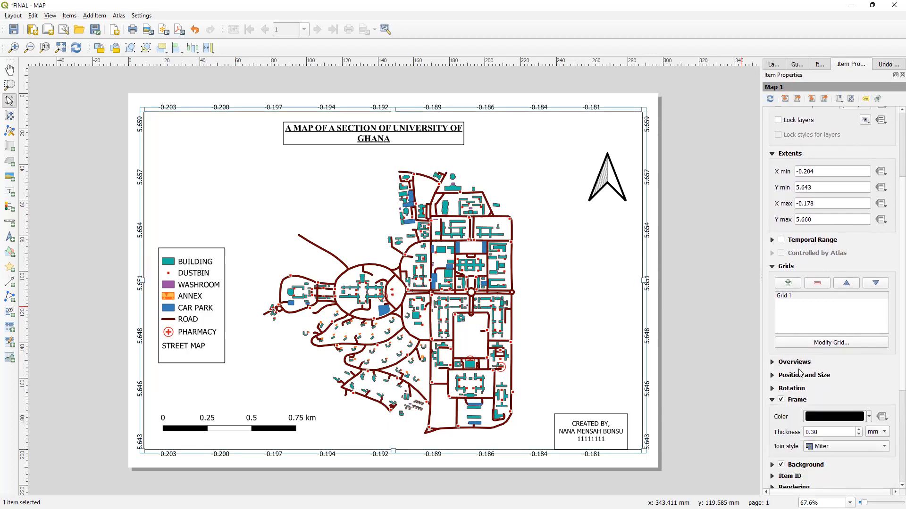
- Reopen the grid settings and set the grid frame style to Zebra
left_click(791, 297)
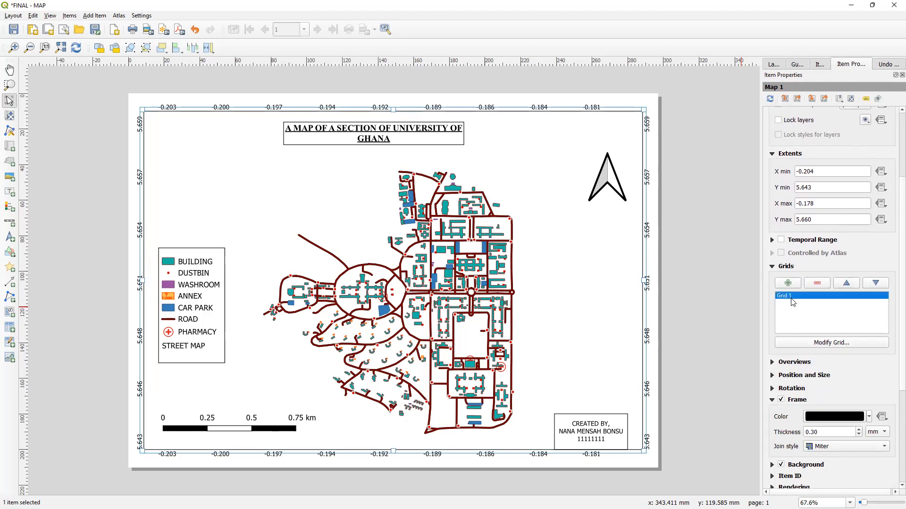
left_click(820, 343)
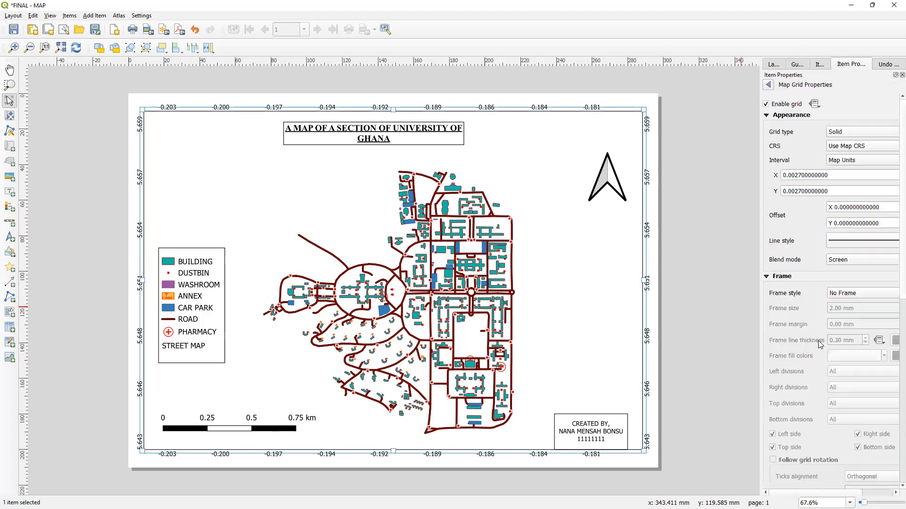
left_click(849, 294)
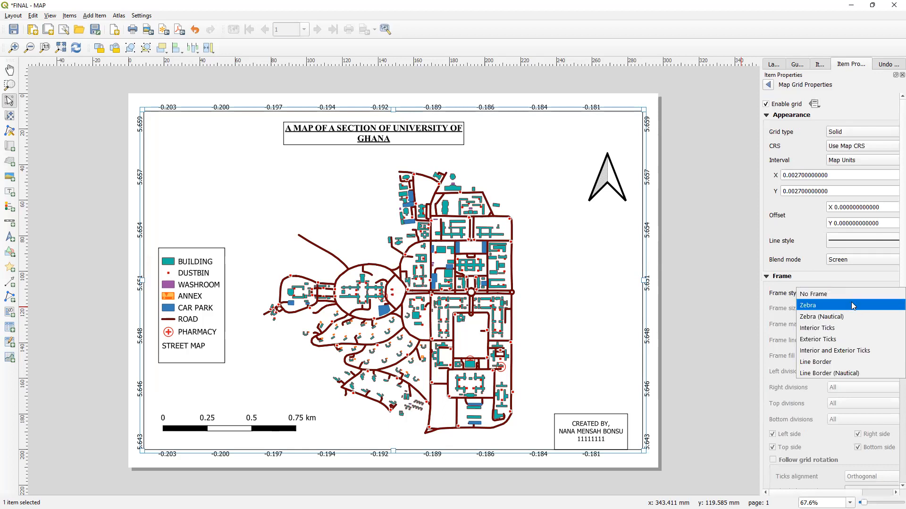
left_click(853, 306)
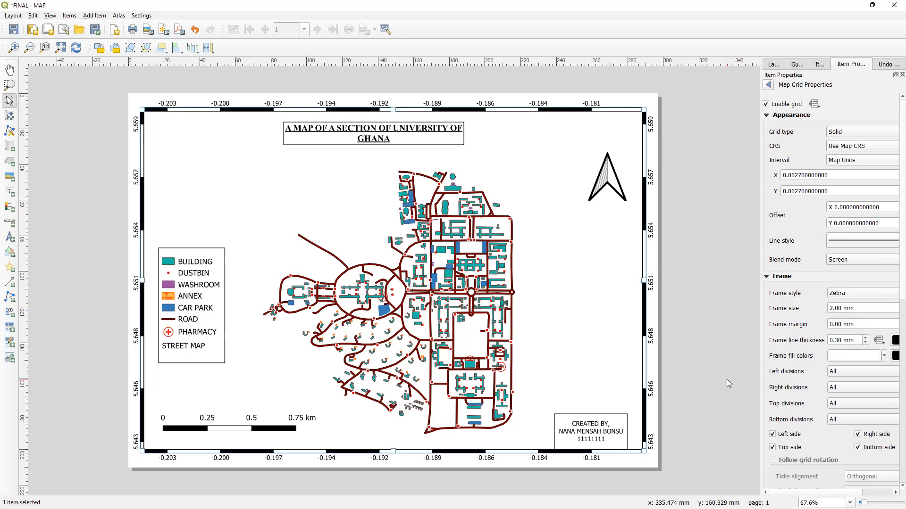
- Move the credit label slightly upward inside the map frame
left_click_drag(620, 419, 616, 388)
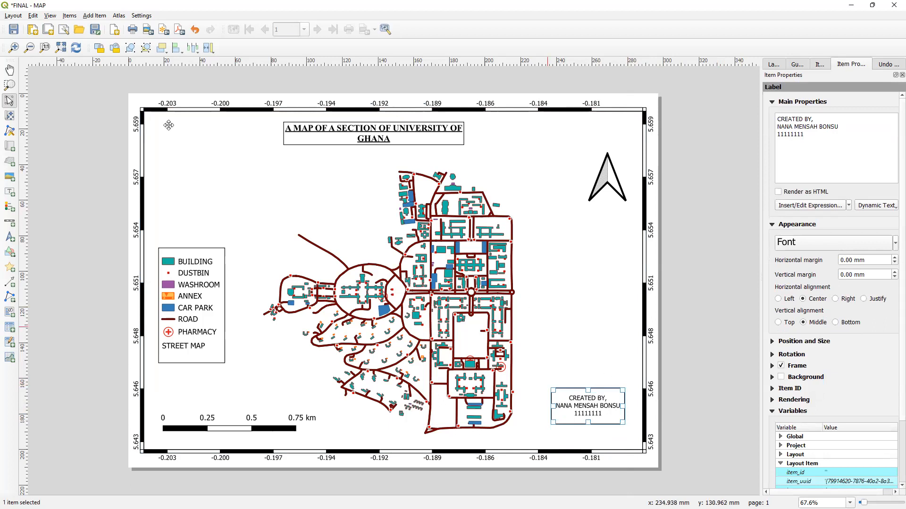
- Export the layout as a PNG image named FINAL - MAP on the Desktop at 300 dpi
left_click(12, 15)
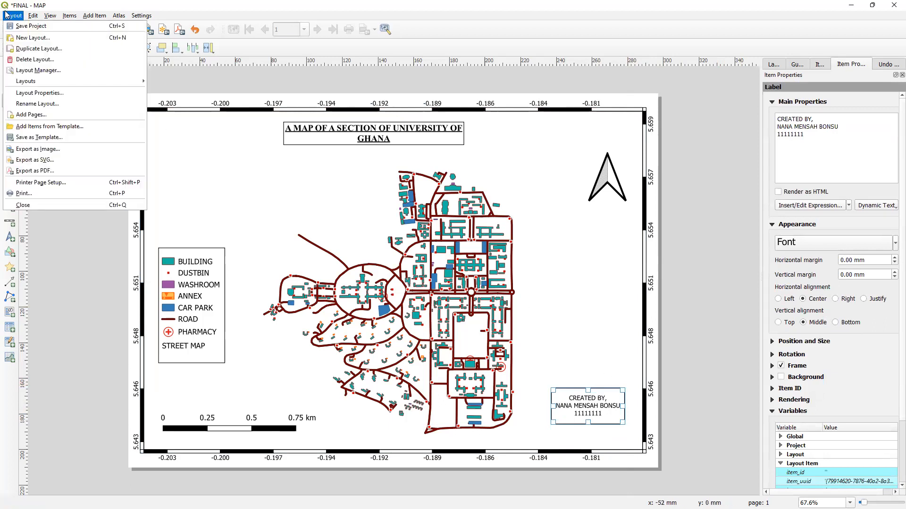
left_click(74, 153)
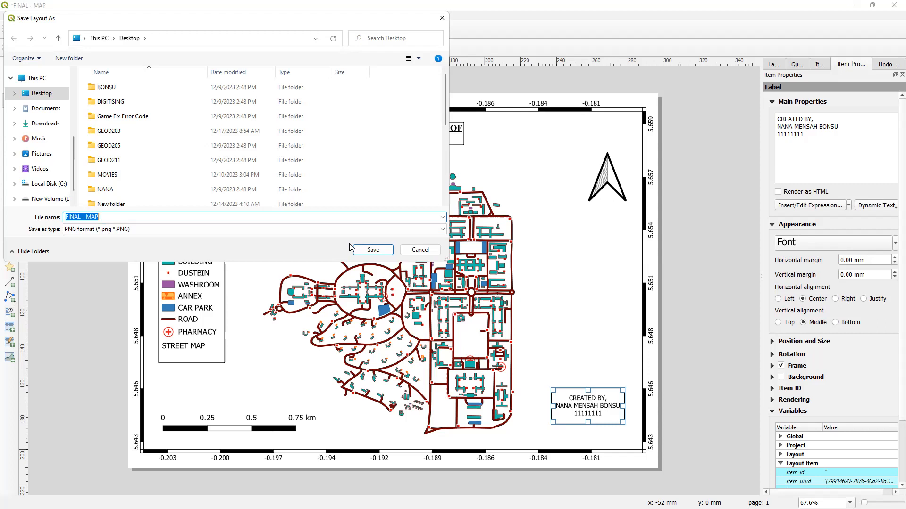
left_click(372, 250)
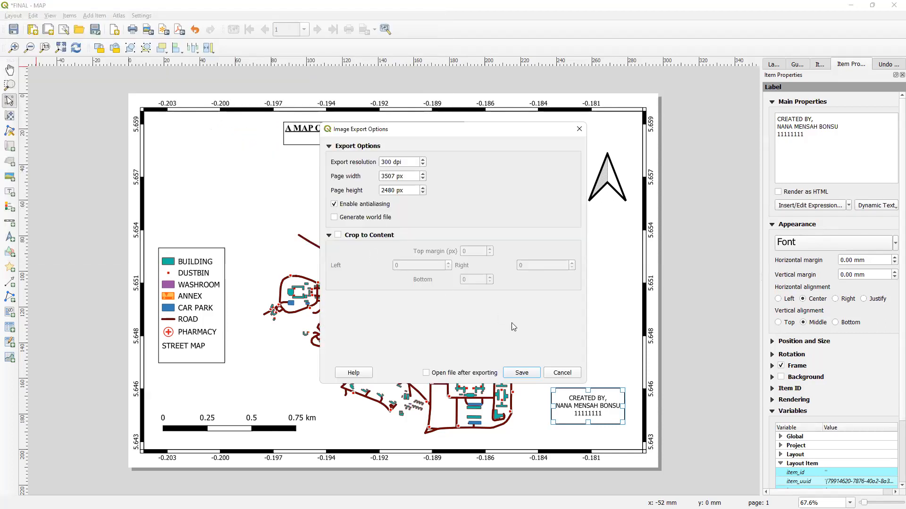
left_click(529, 374)
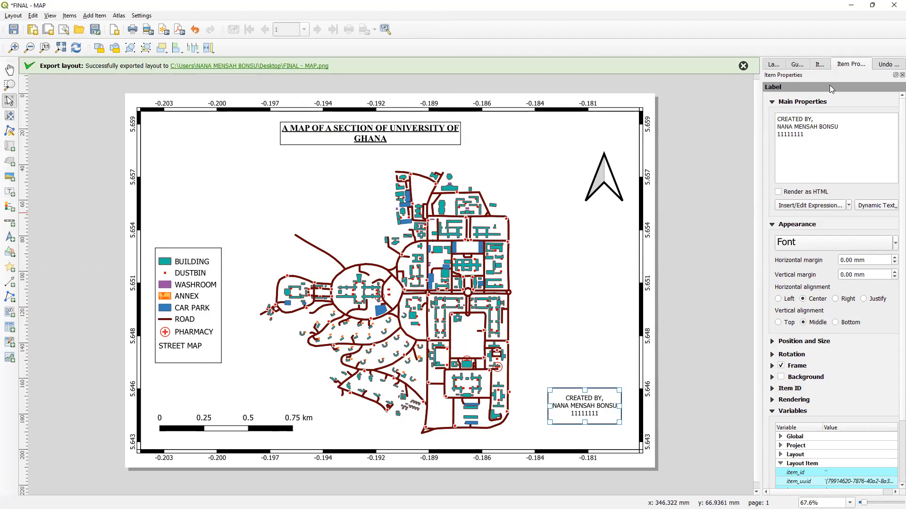
- Close the layout window and QGIS, saving the current project
left_click(893, 4)
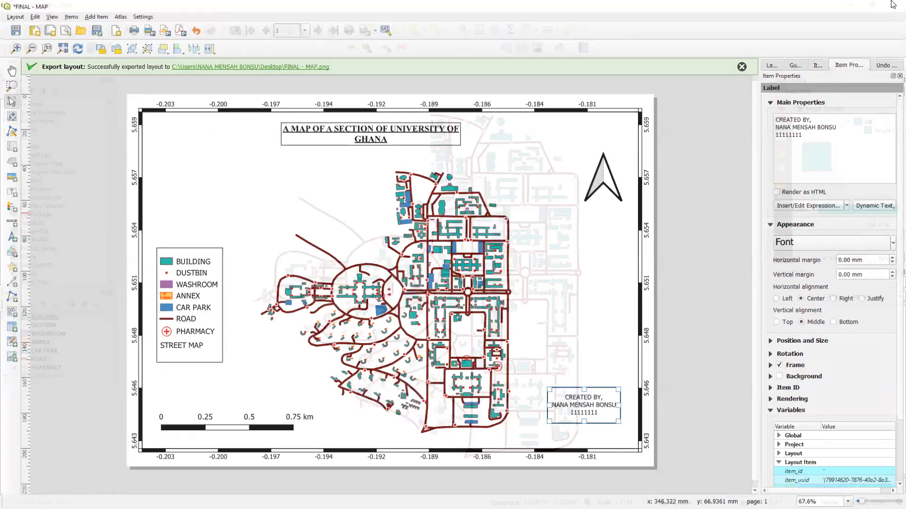
left_click(893, 4)
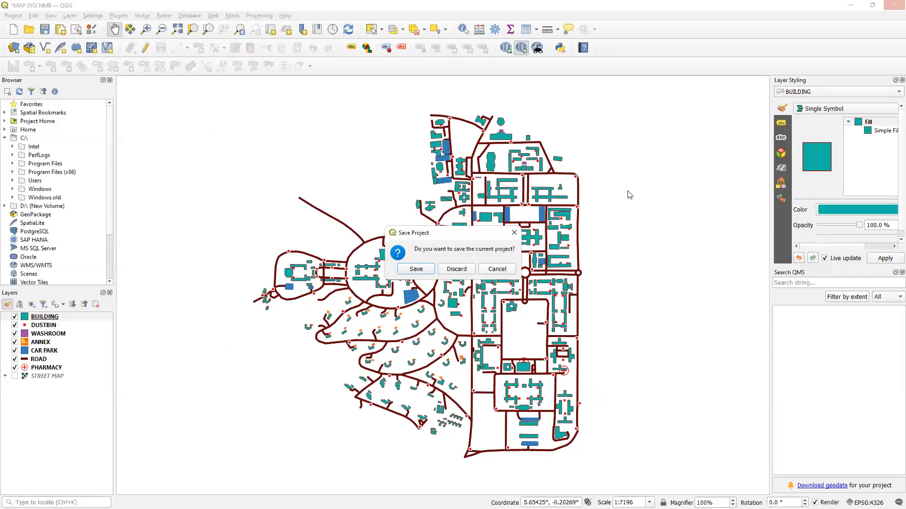
left_click(413, 270)
left_click(893, 5)
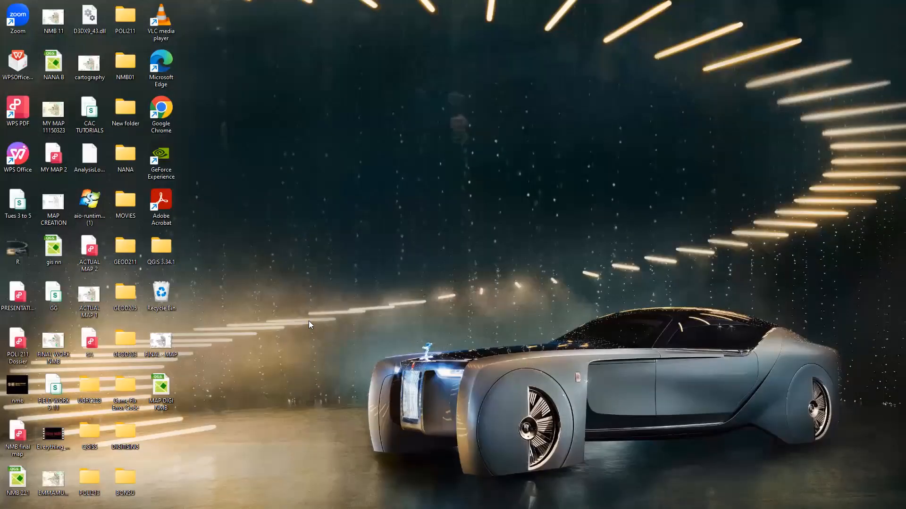
- Open the exported FINAL - MAP image from the desktop
double_click(160, 342)
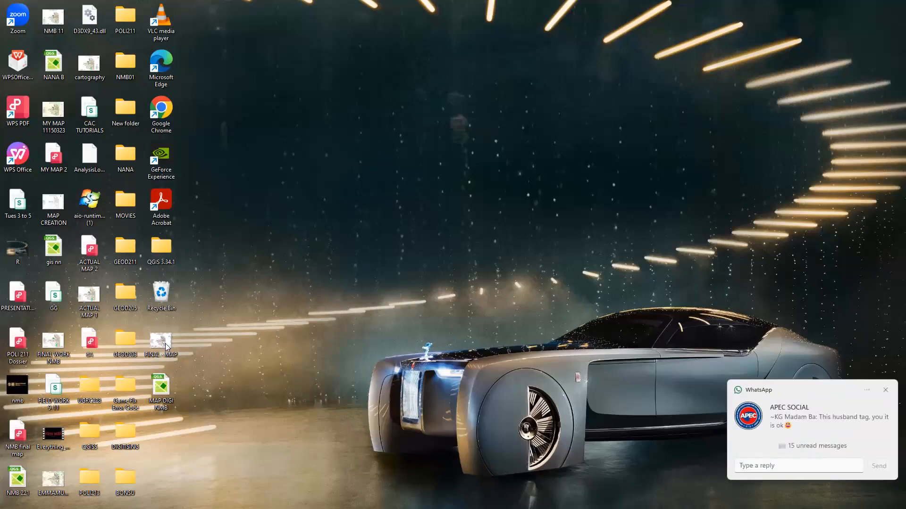